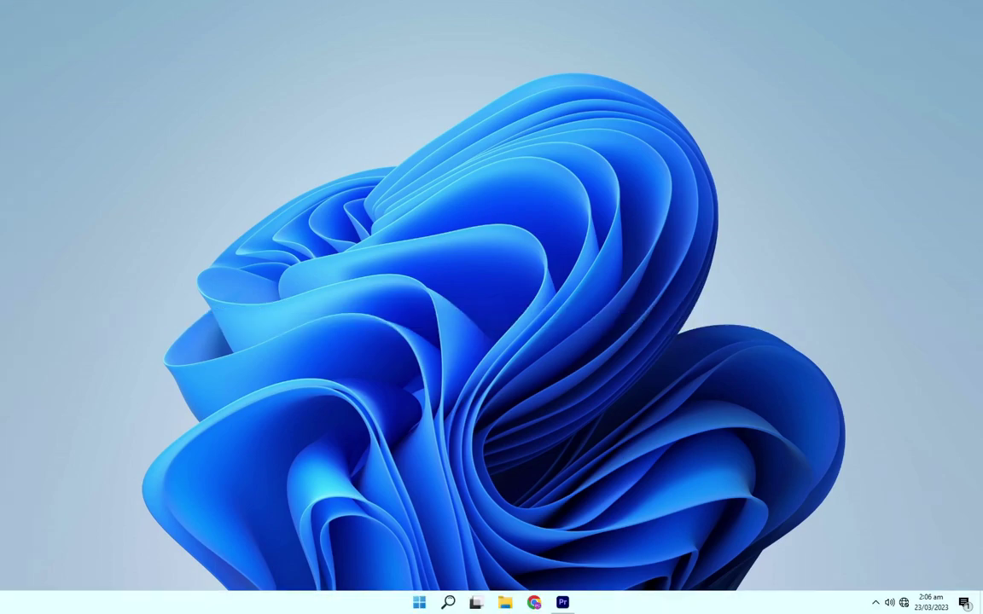
key(super)
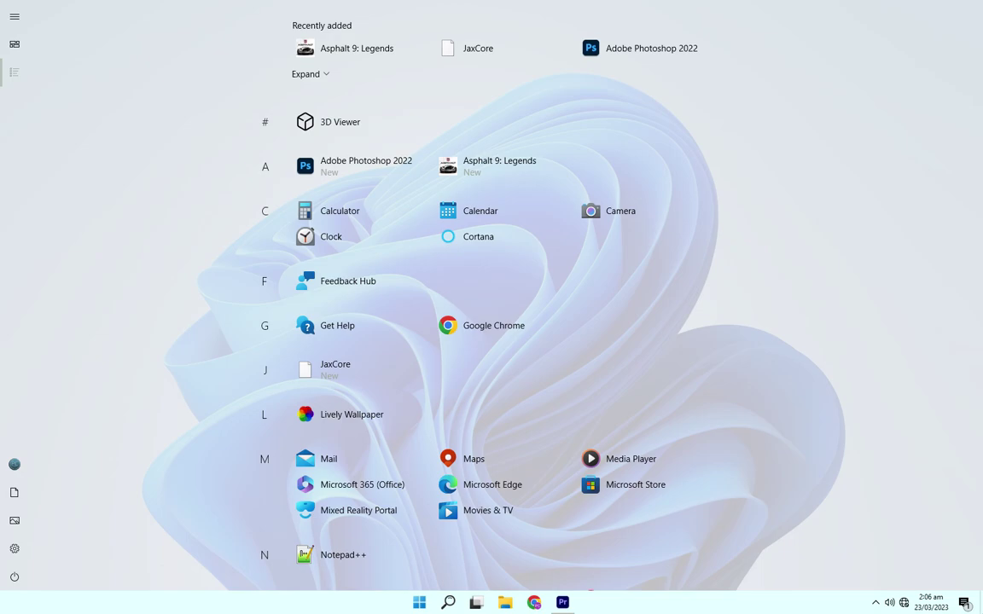
click(14, 43)
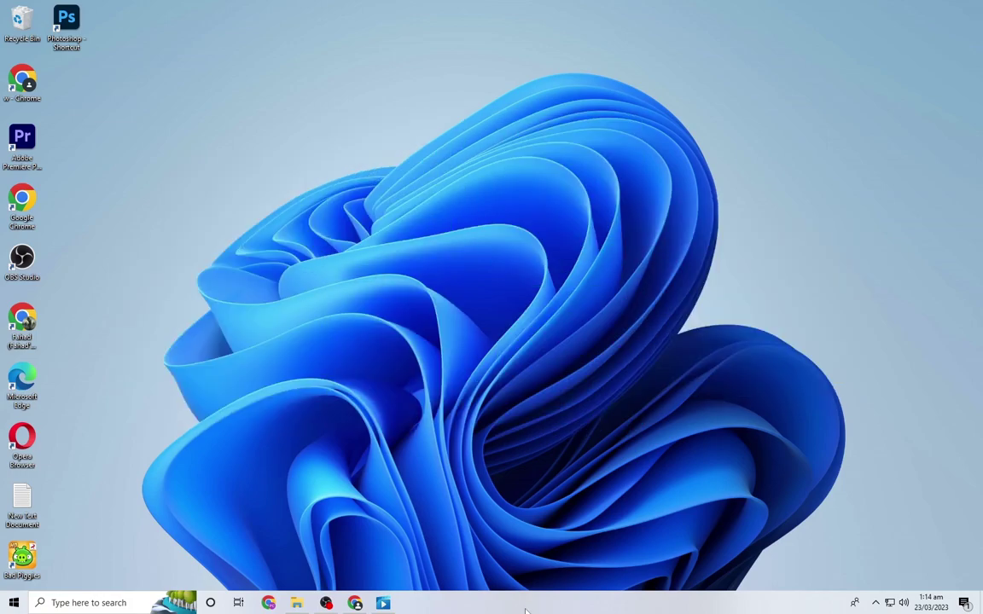
Switch to Chrome and download everything in the Windows 11 Taskbar Files By PC TUTORIALS Drive folder, cancelling the duplicate download.
click(355, 603)
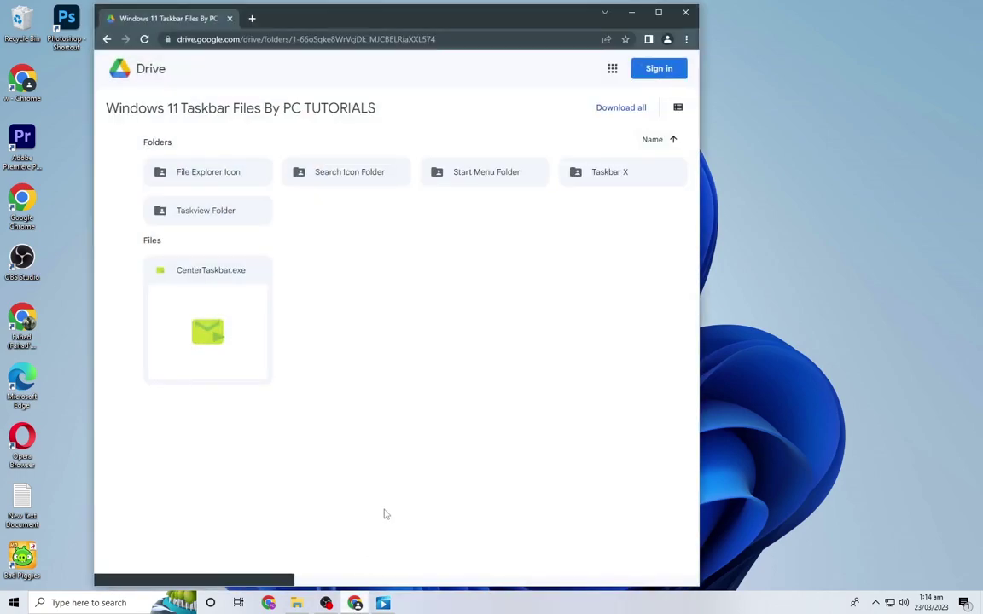
click(658, 14)
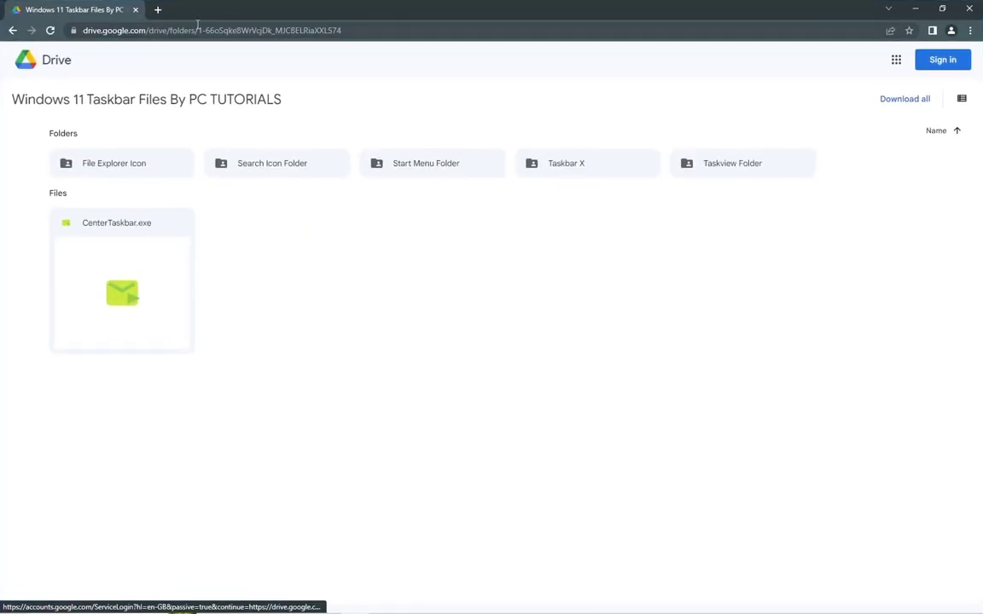
double_click(122, 30)
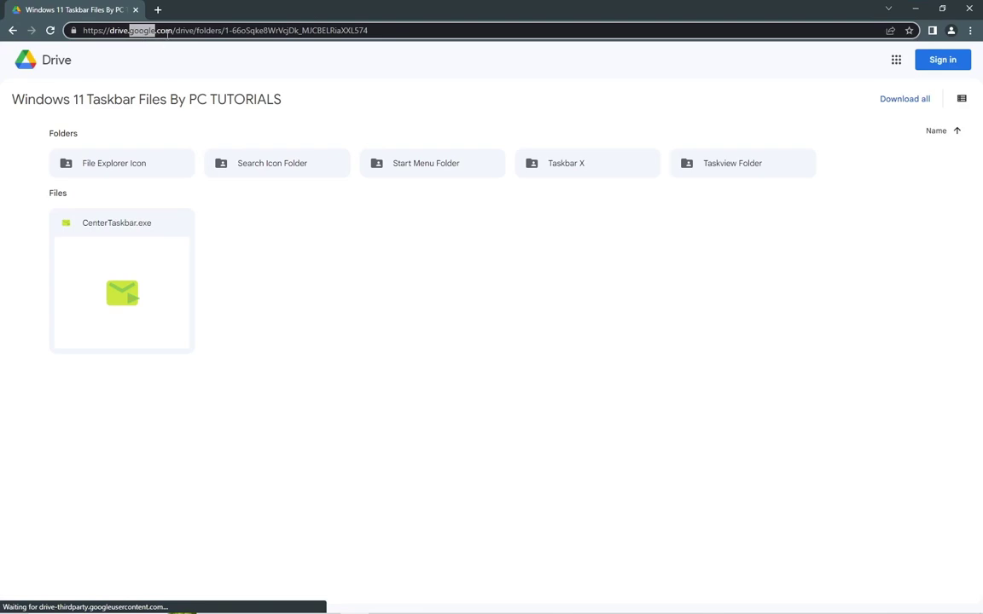
triple_click(152, 34)
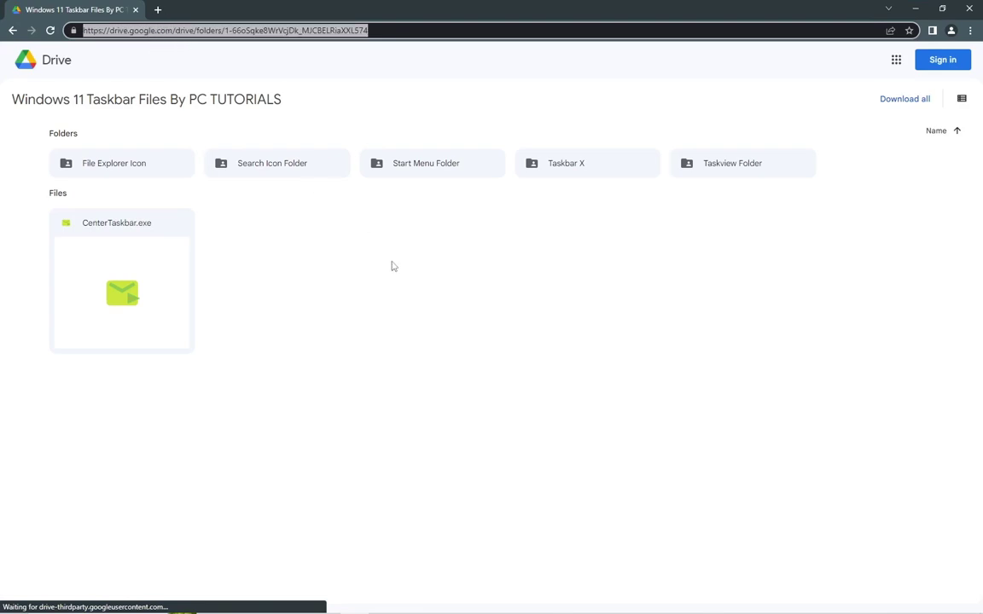
click(375, 232)
click(905, 102)
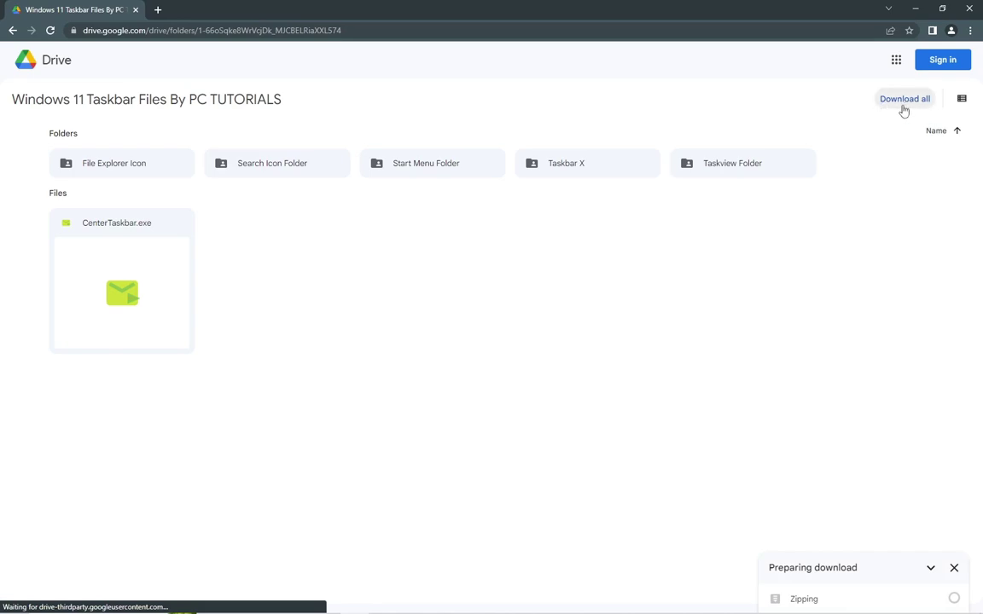
click(901, 110)
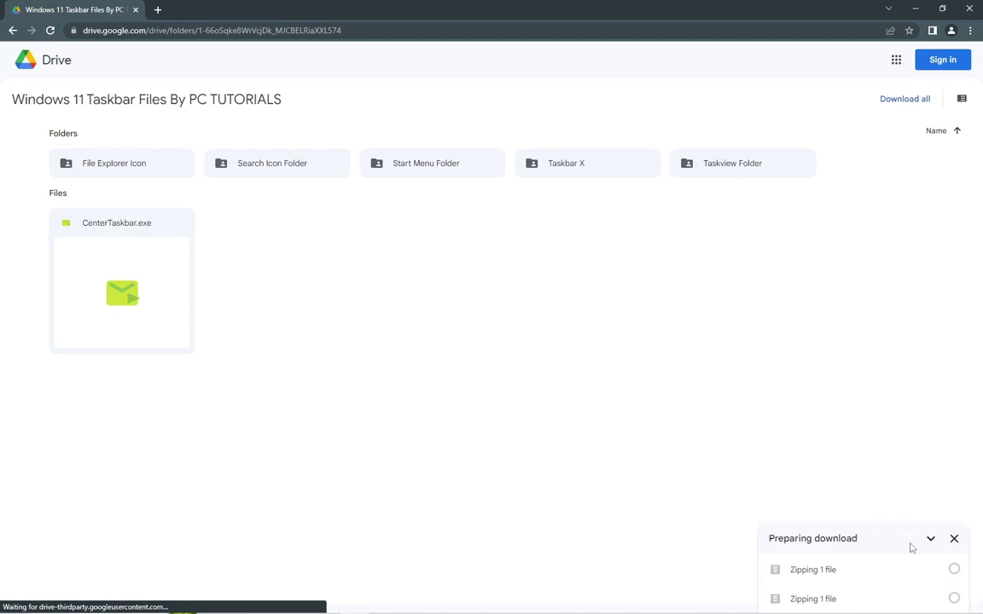
click(954, 568)
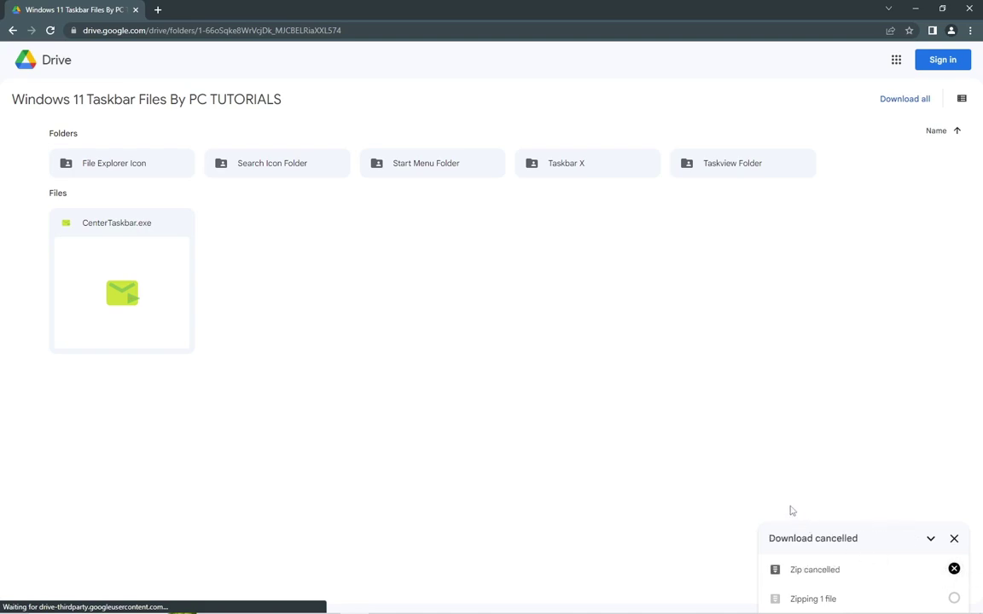
Show the desktop and remove the People, Task View and Cortana buttons from the taskbar.
key(super+d)
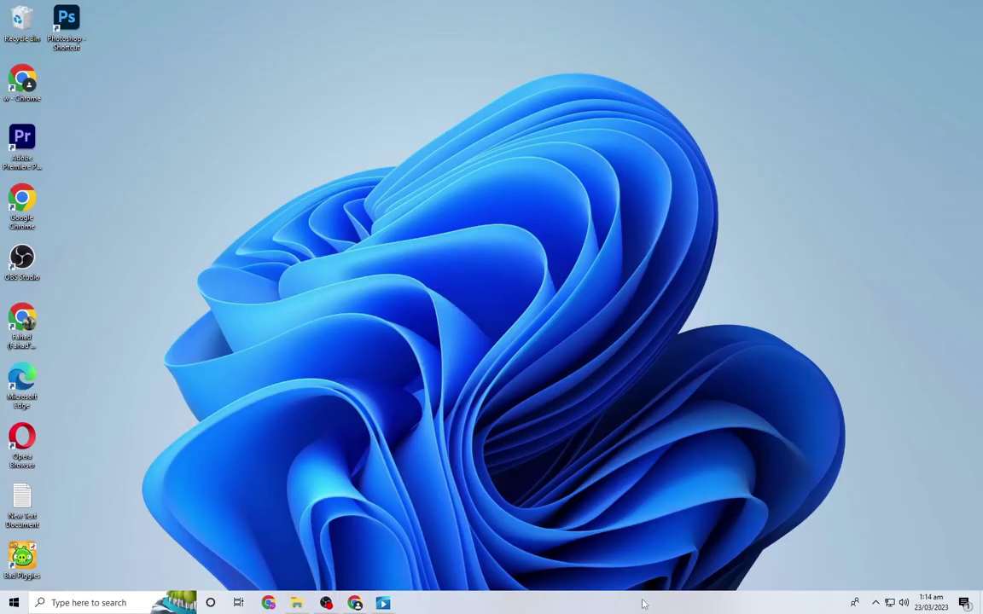
right_click(521, 603)
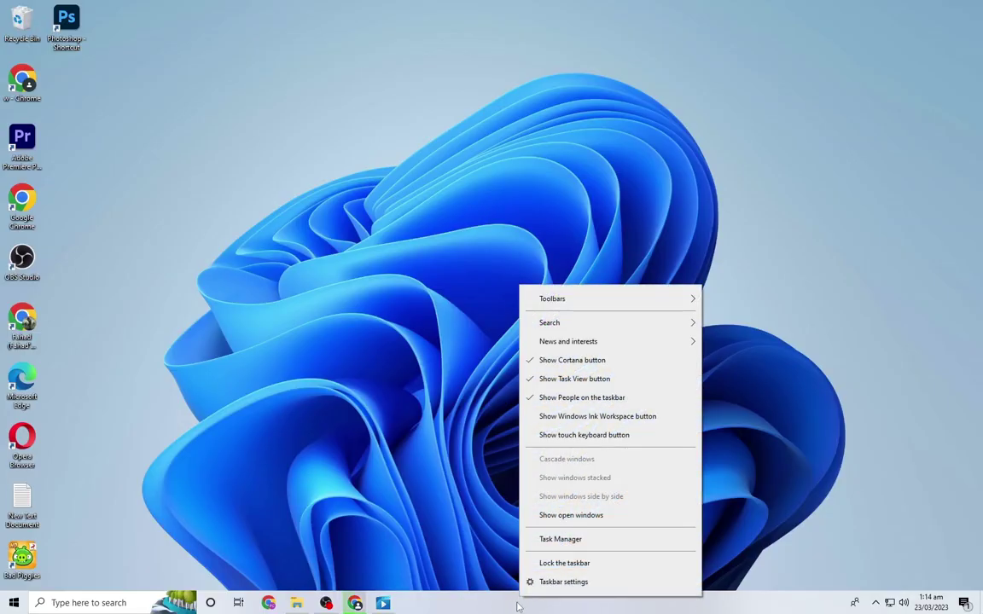
click(569, 399)
right_click(527, 599)
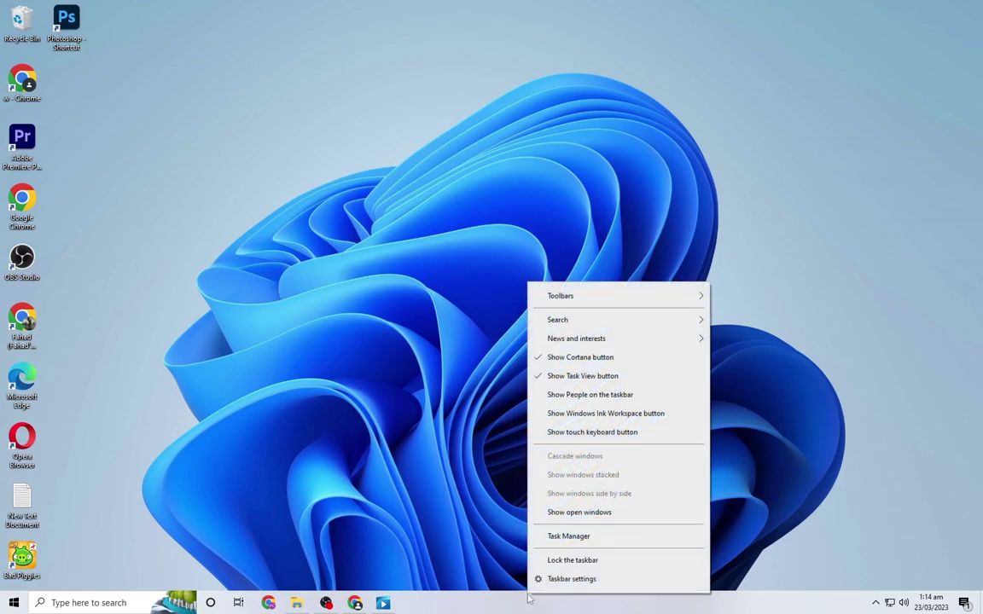
click(563, 378)
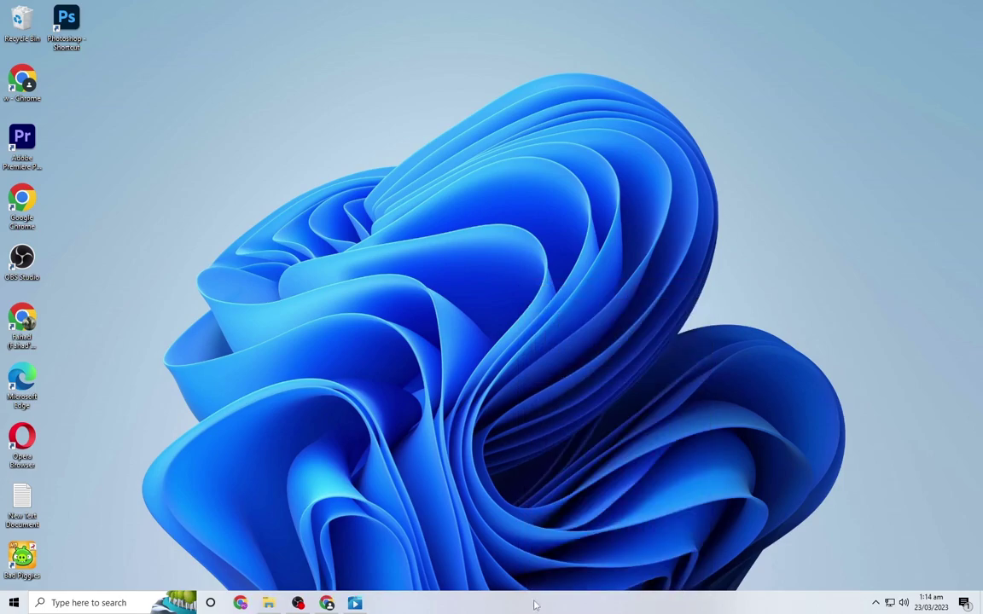
right_click(535, 605)
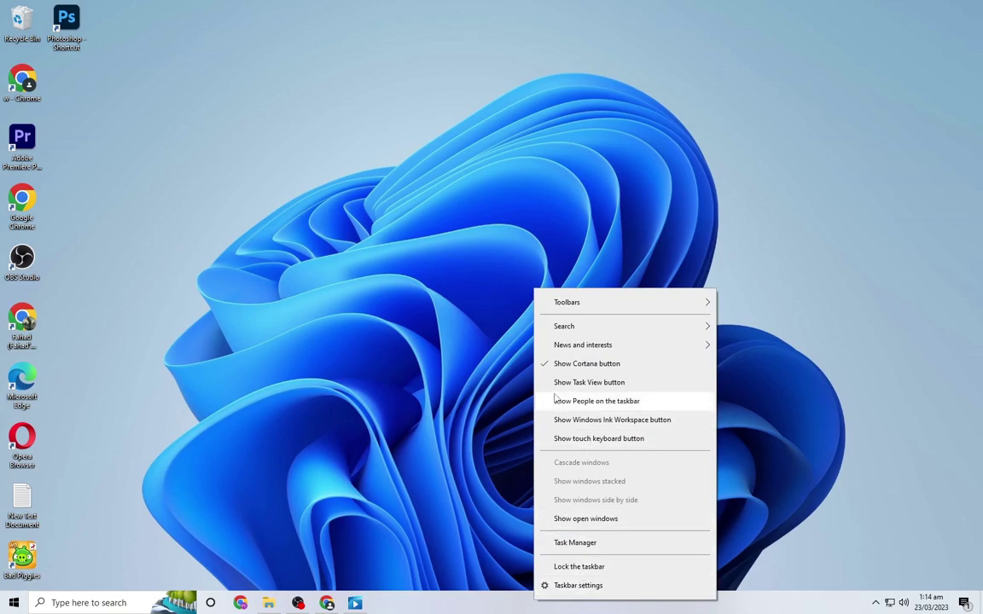
click(563, 363)
Hide the search box from the taskbar.
right_click(489, 601)
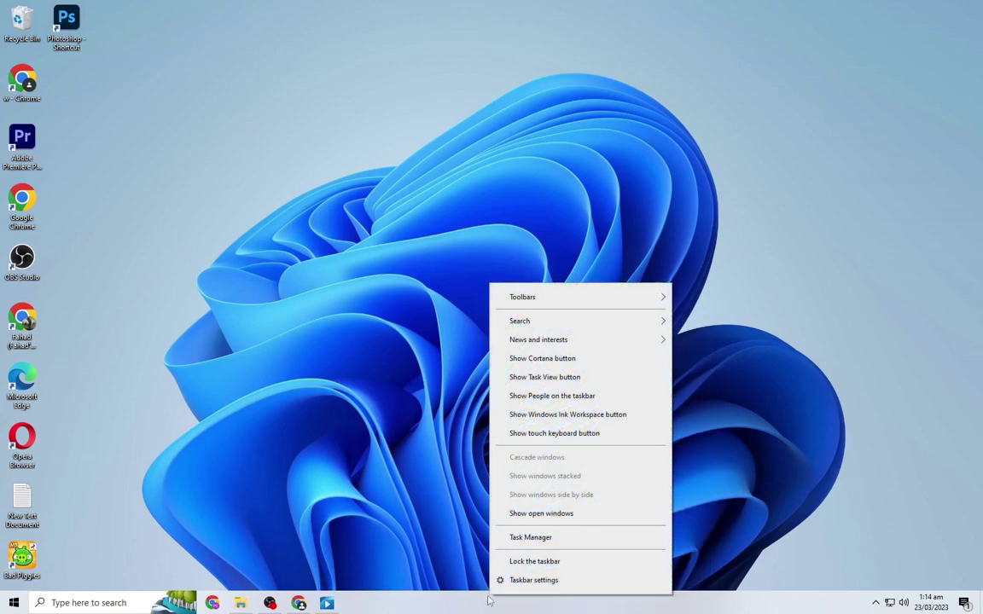
mouse_move(569, 325)
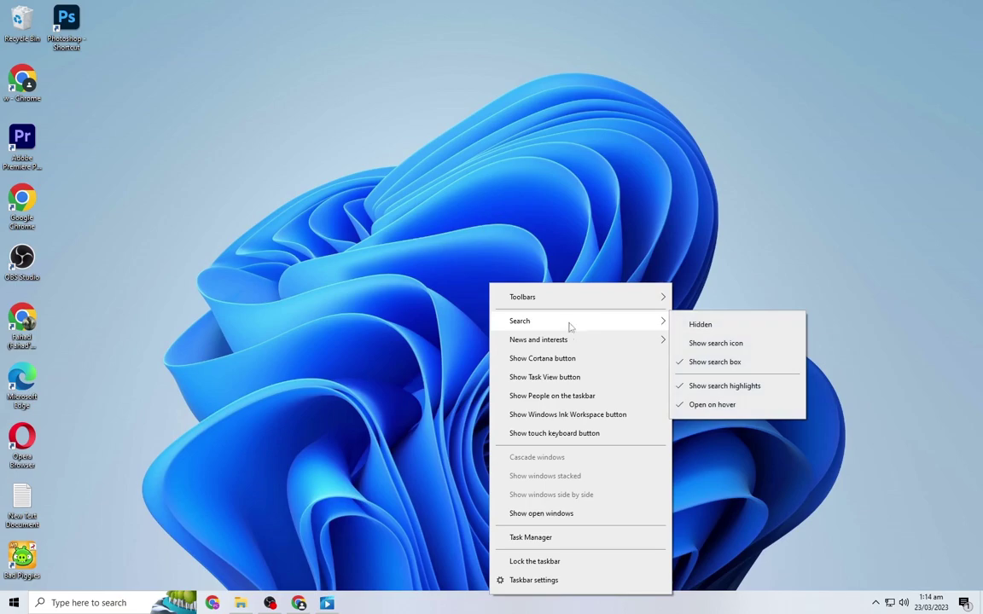
click(756, 342)
Open the taskbar settings and go to the selection of icons that appear on the taskbar.
right_click(450, 603)
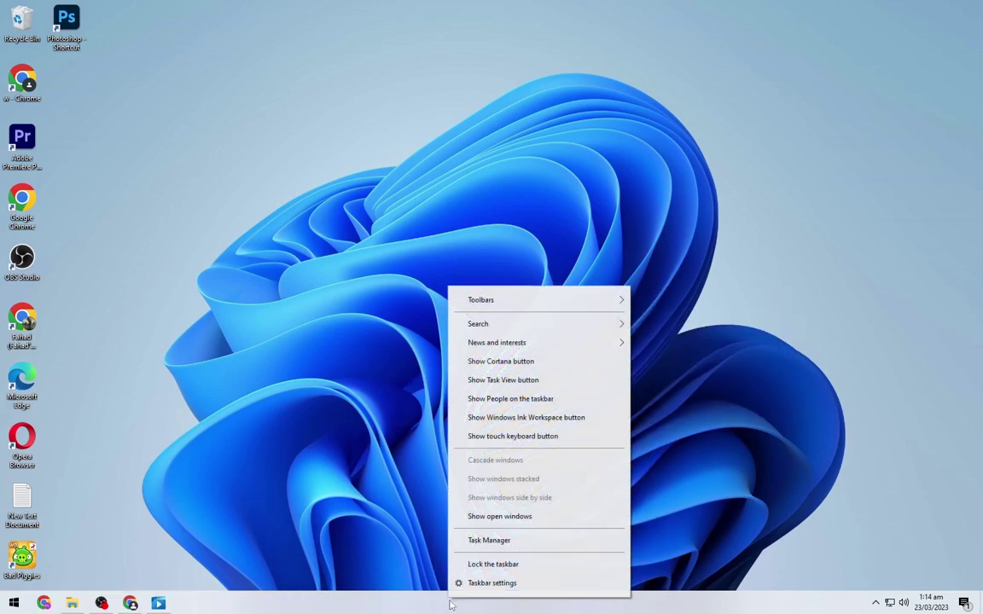
click(492, 583)
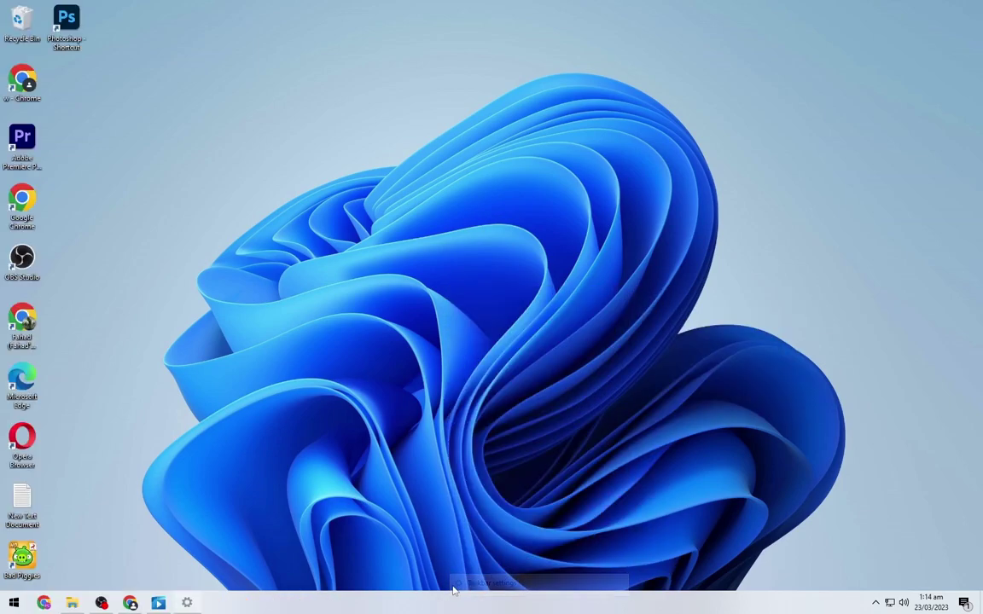
scroll(529, 371, down, 3)
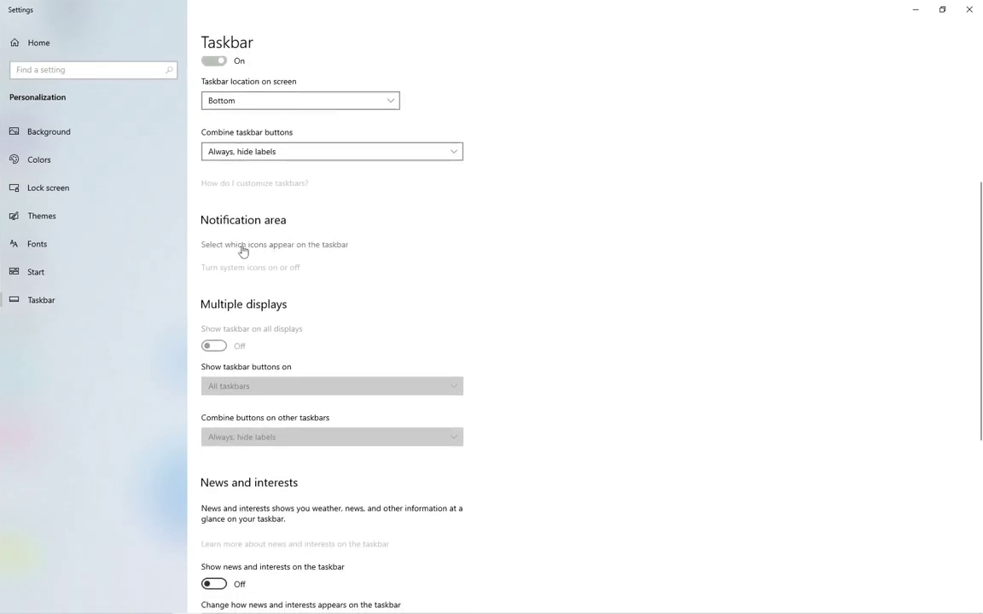
click(289, 248)
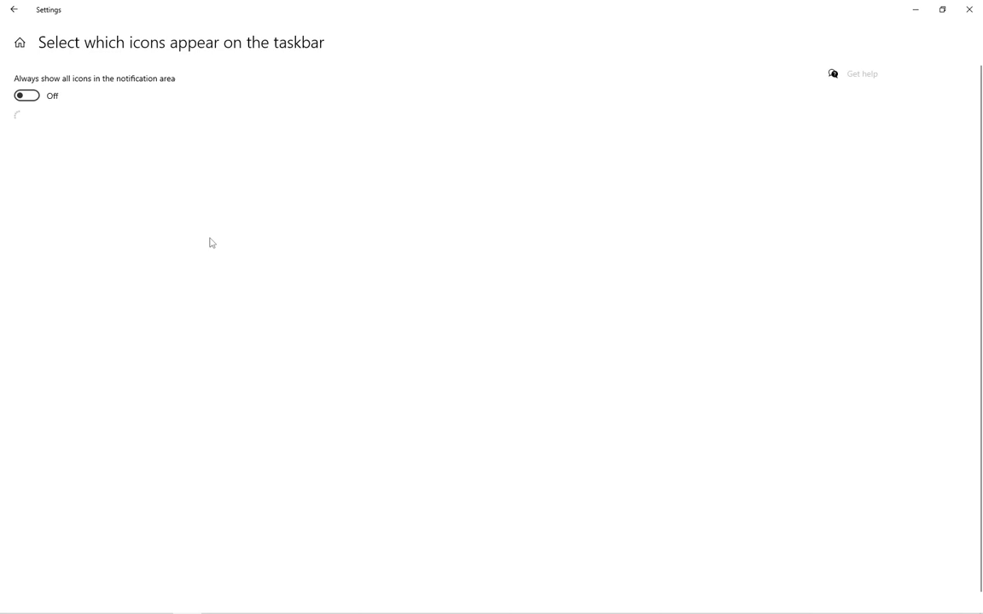
Switch the Network and Volume notification icons off and back on, and return to the taskbar settings.
click(196, 117)
click(201, 152)
click(204, 154)
click(203, 117)
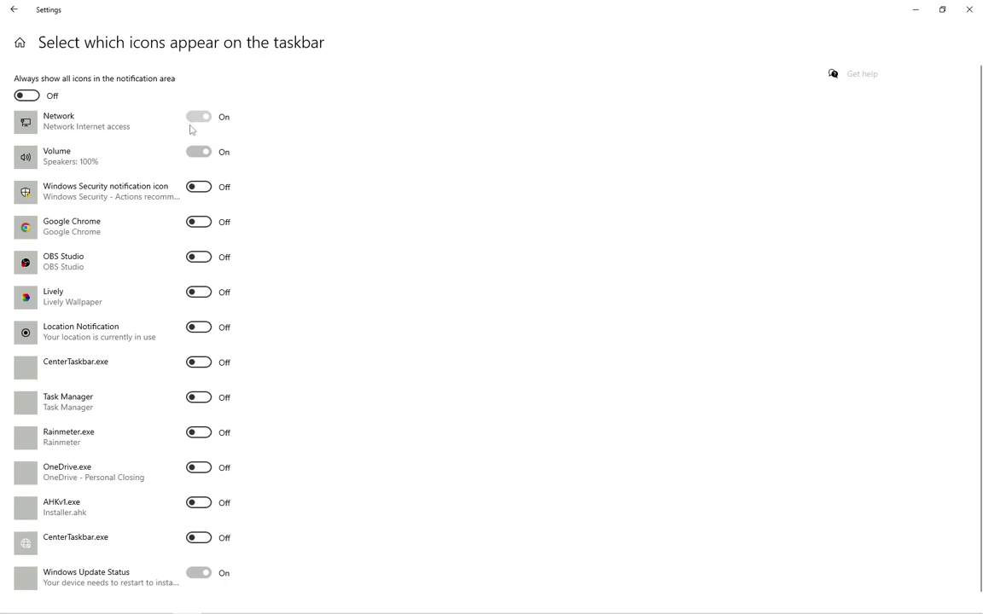
click(200, 153)
click(200, 154)
click(14, 9)
In the system icon settings, switch the Clock, Volume and Network icons off and back on.
scroll(253, 356, down, 3)
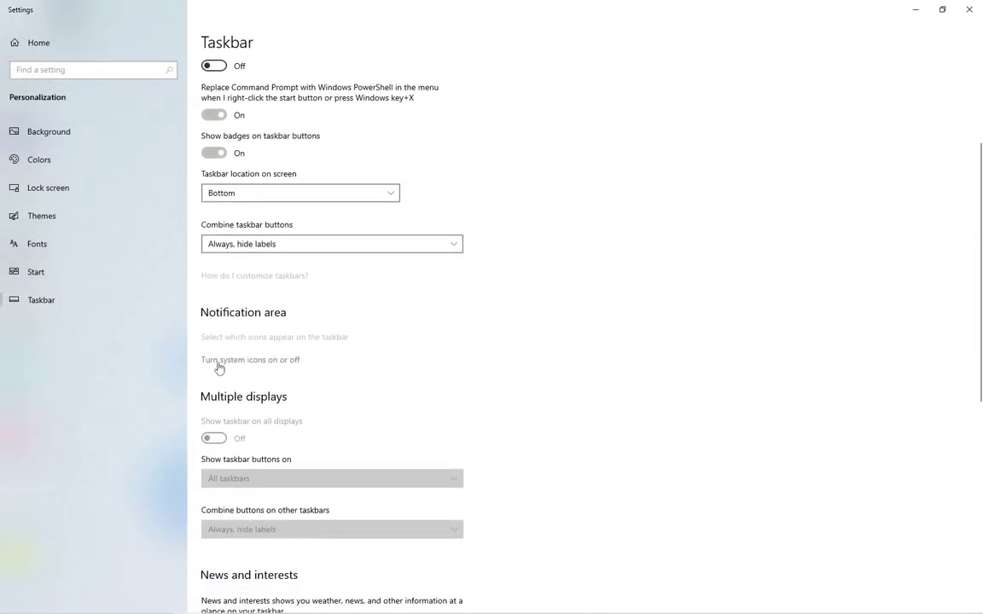
click(264, 361)
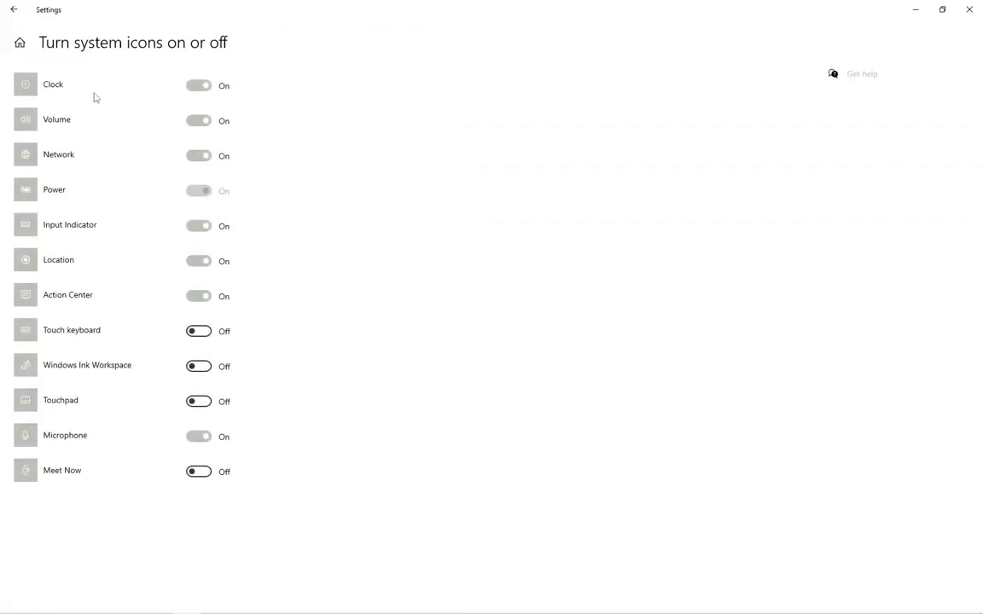
click(193, 84)
click(193, 84)
click(208, 122)
click(203, 158)
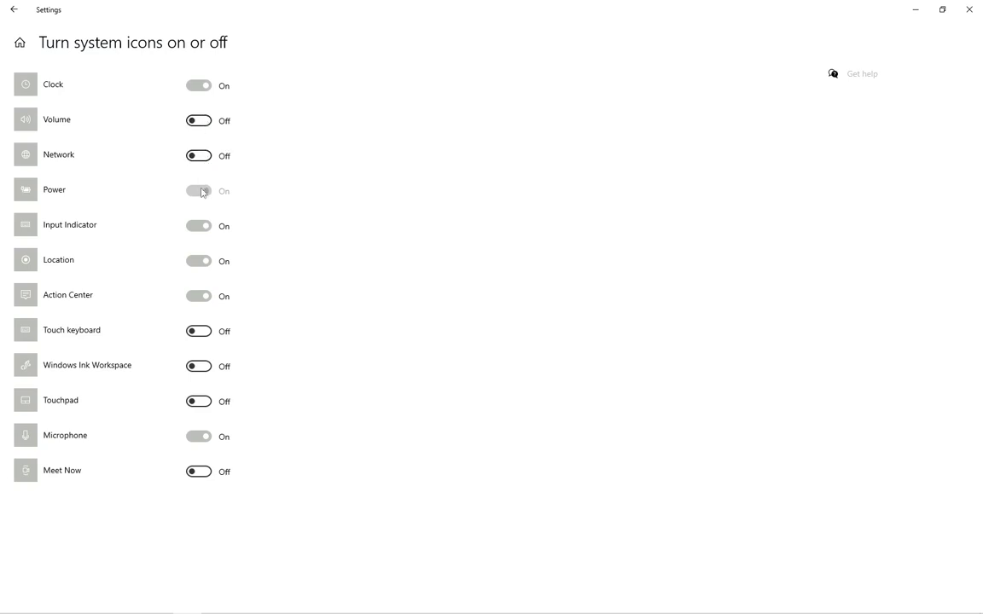
click(203, 155)
click(204, 122)
Turn the Clock system icon off, check the taskbar, turn the icon back on and close Settings.
click(200, 85)
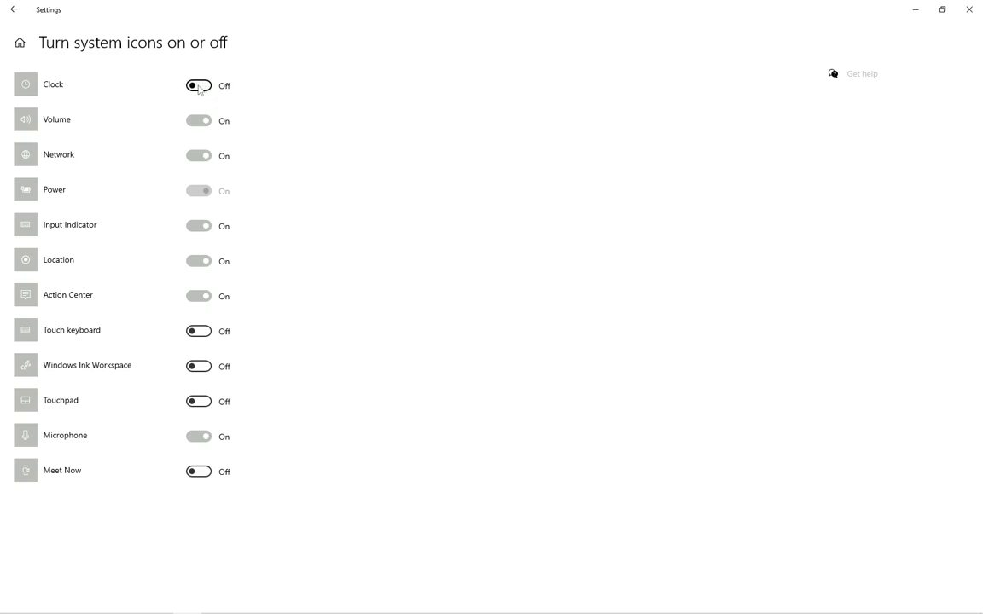
mouse_move(912, 592)
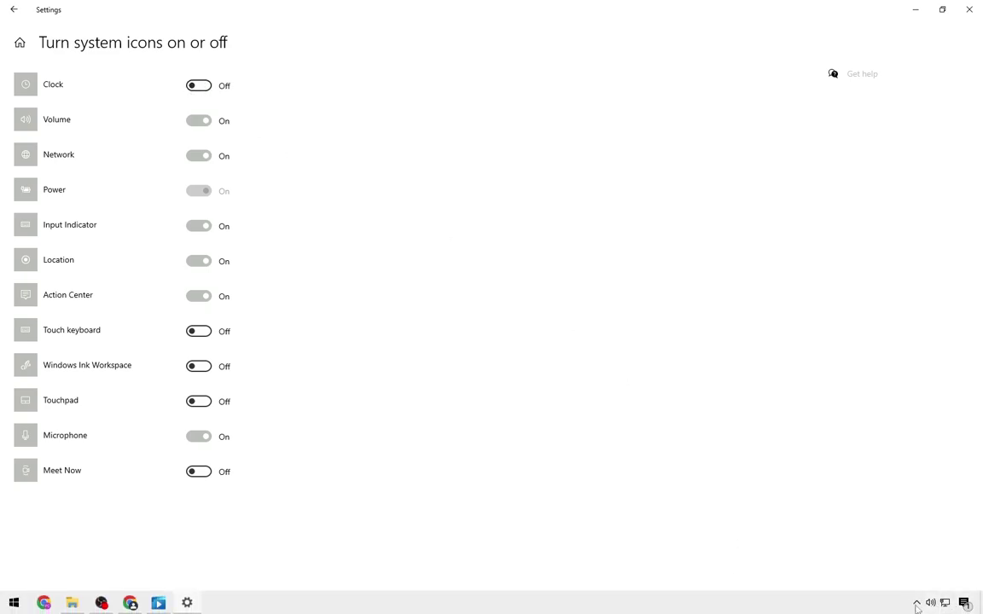
click(199, 85)
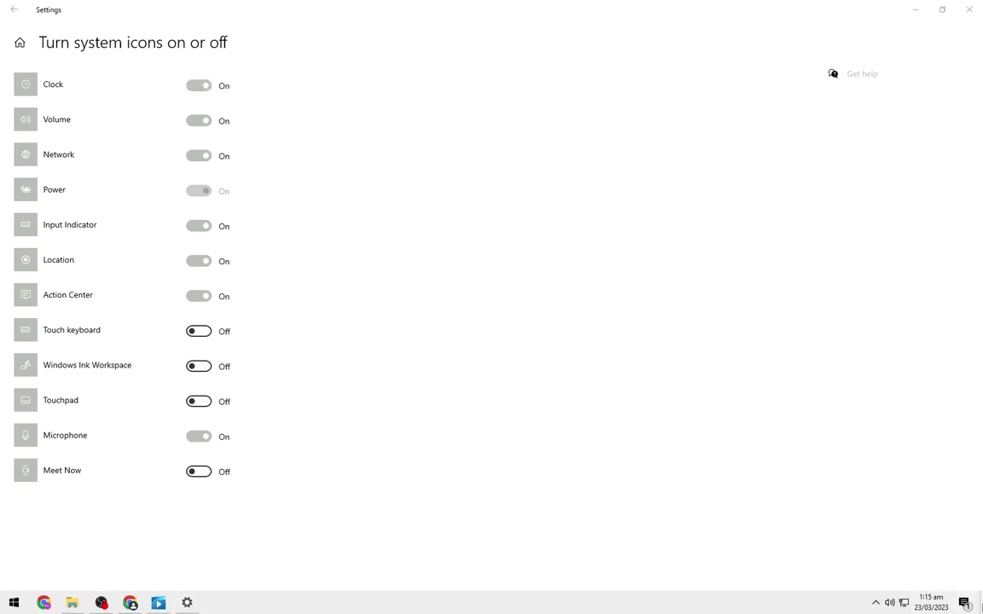
mouse_move(925, 607)
click(13, 9)
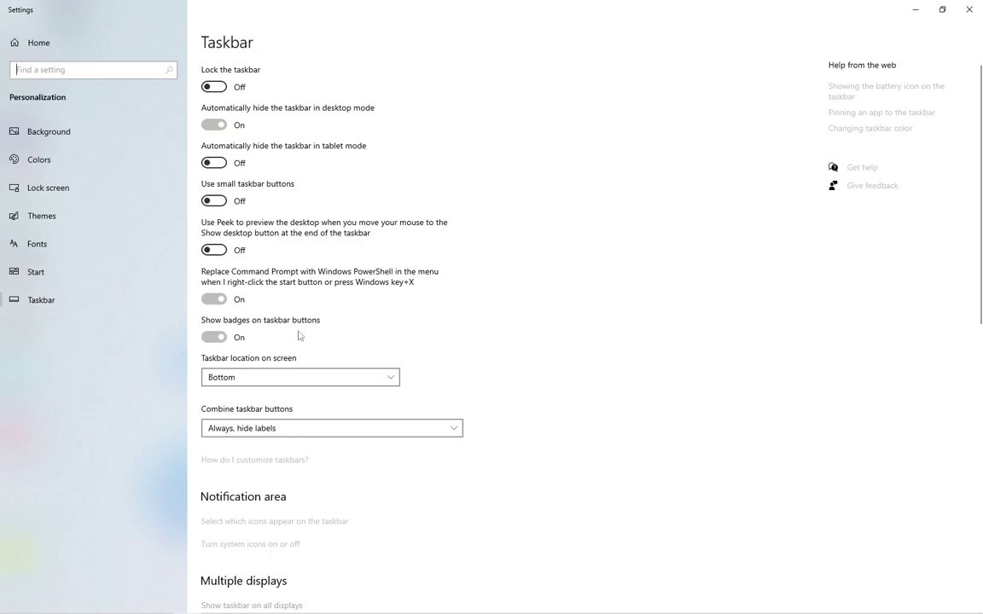
click(977, 7)
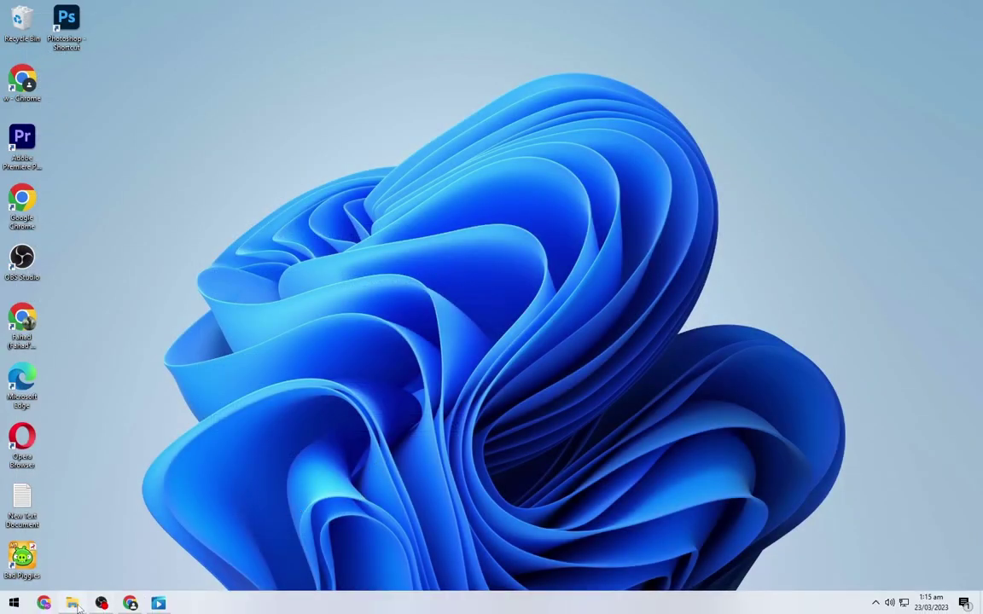
Switch to File Explorer and extract the Windows 11 Taskbar Files archive directly into the Downloads folder.
click(74, 603)
drag(496, 105, 507, 105)
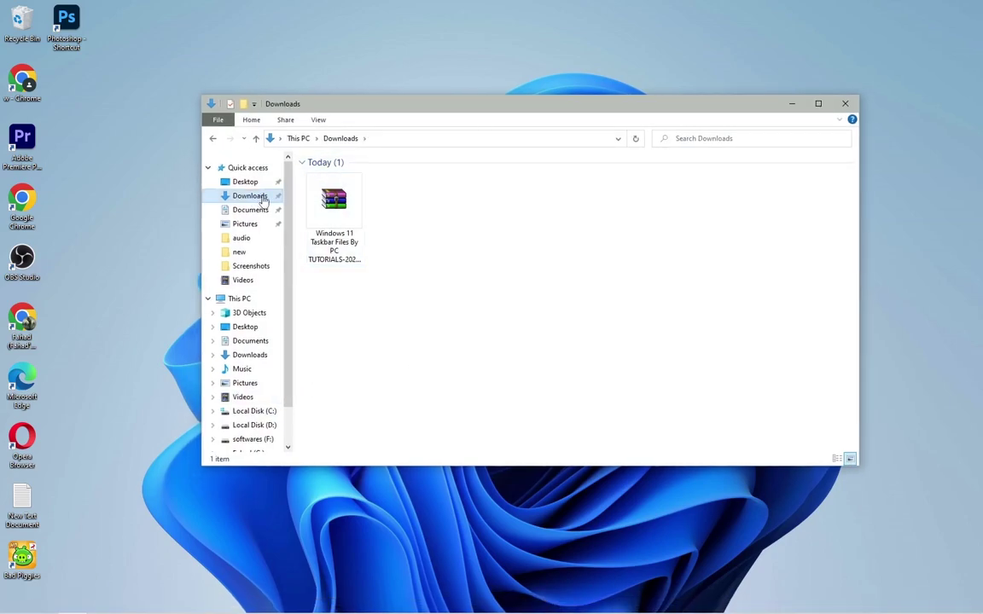
click(328, 209)
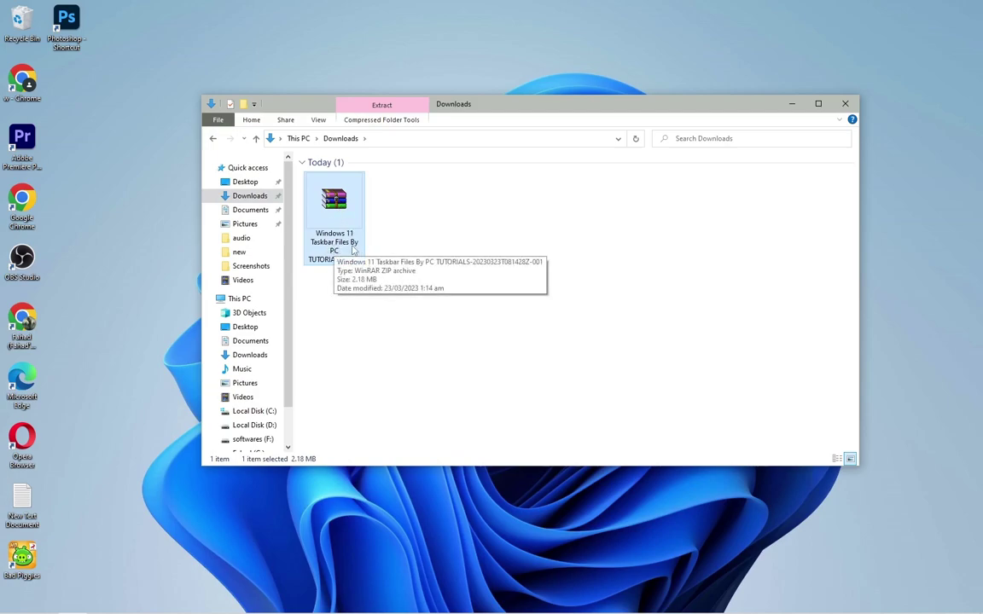
right_click(342, 199)
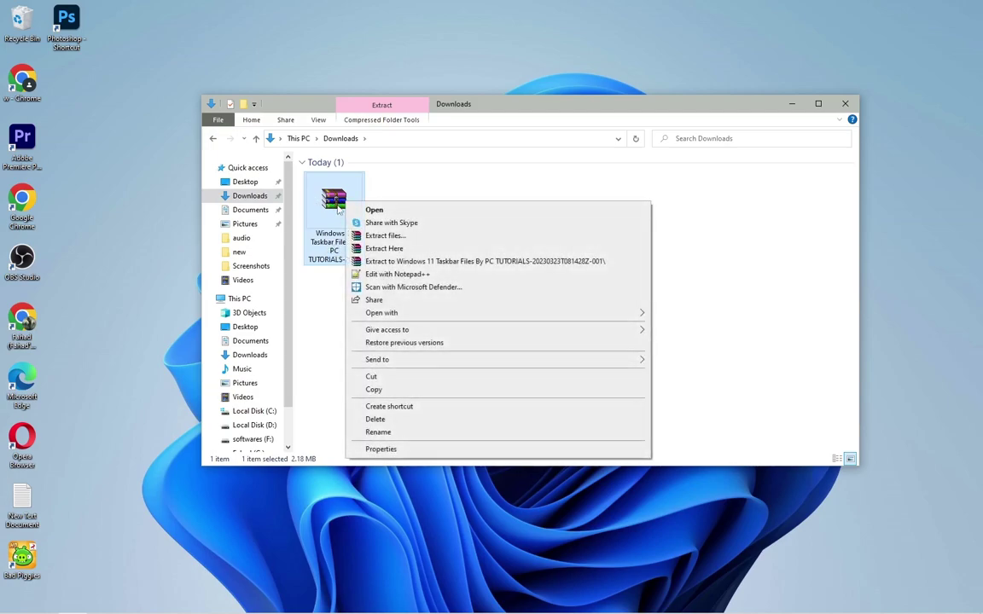
click(384, 249)
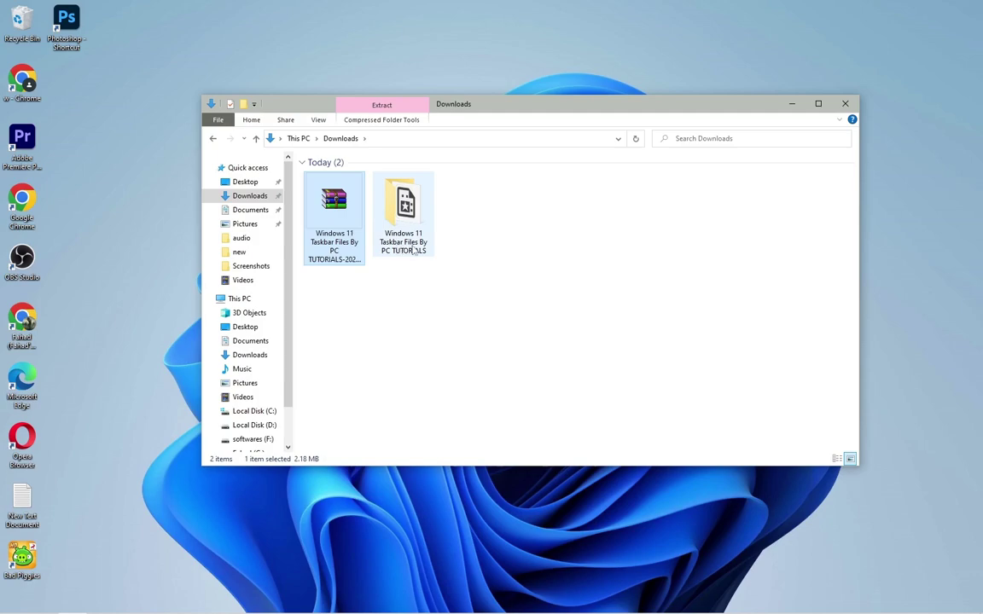
Open the extracted Windows 11 Taskbar Files By PC TUTORIALS folder and run CenterTaskbar.
double_click(413, 247)
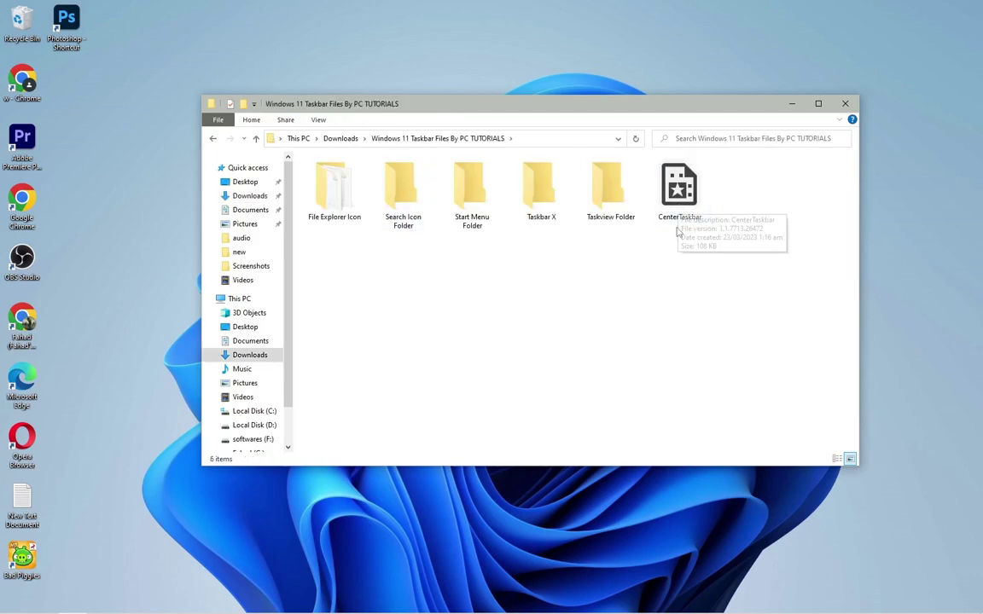
double_click(679, 198)
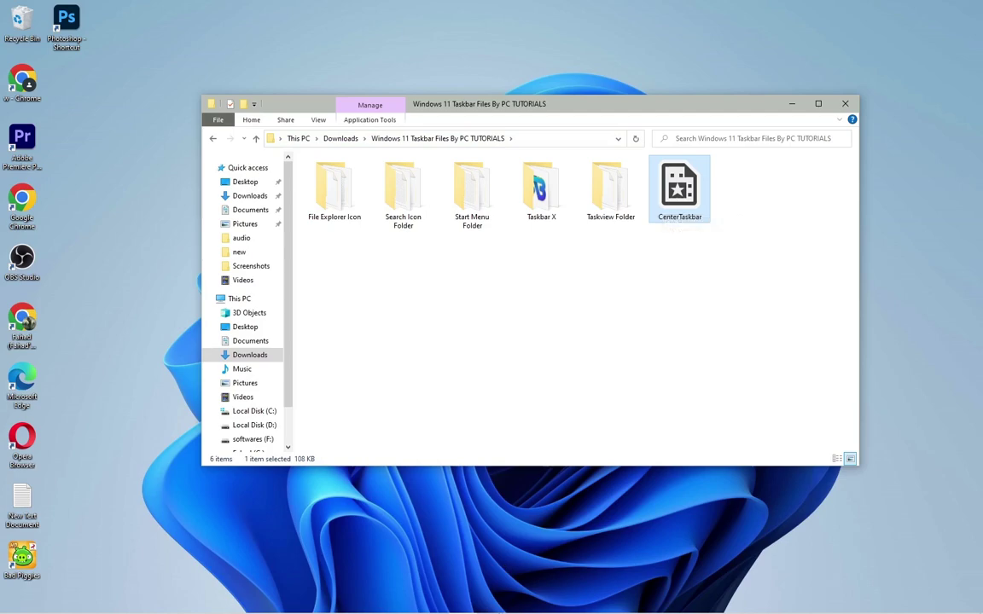
Open the Taskbar X folder and run the TaskbarX application and the TaskbarX Configurator application.
mouse_move(516, 608)
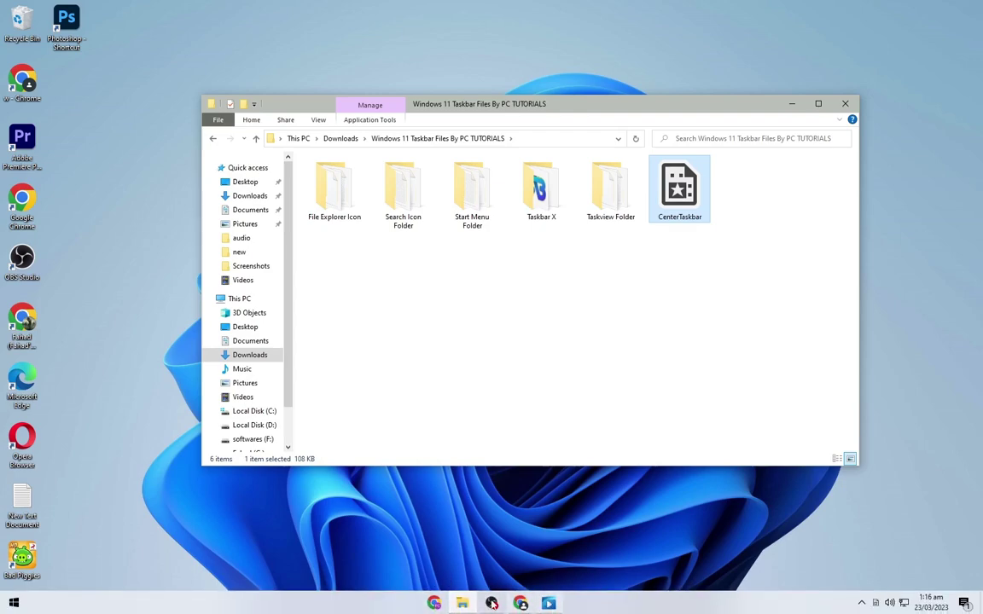
click(544, 205)
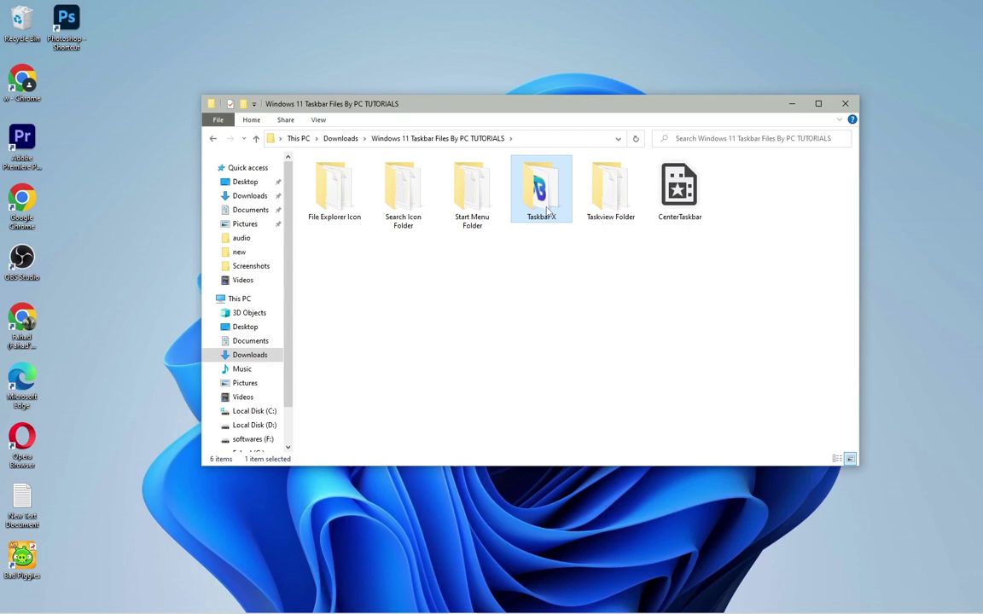
double_click(547, 210)
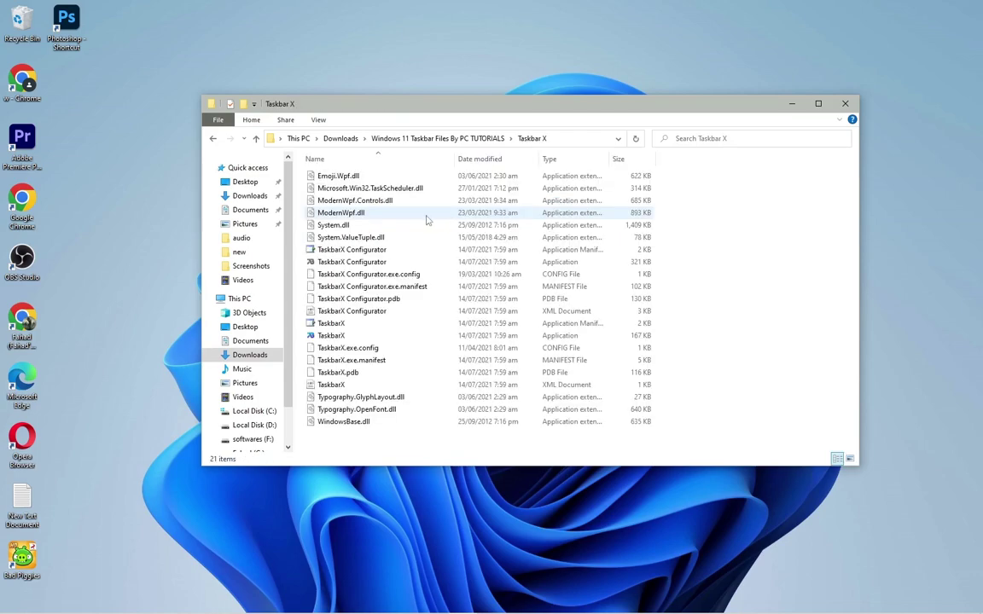
double_click(341, 337)
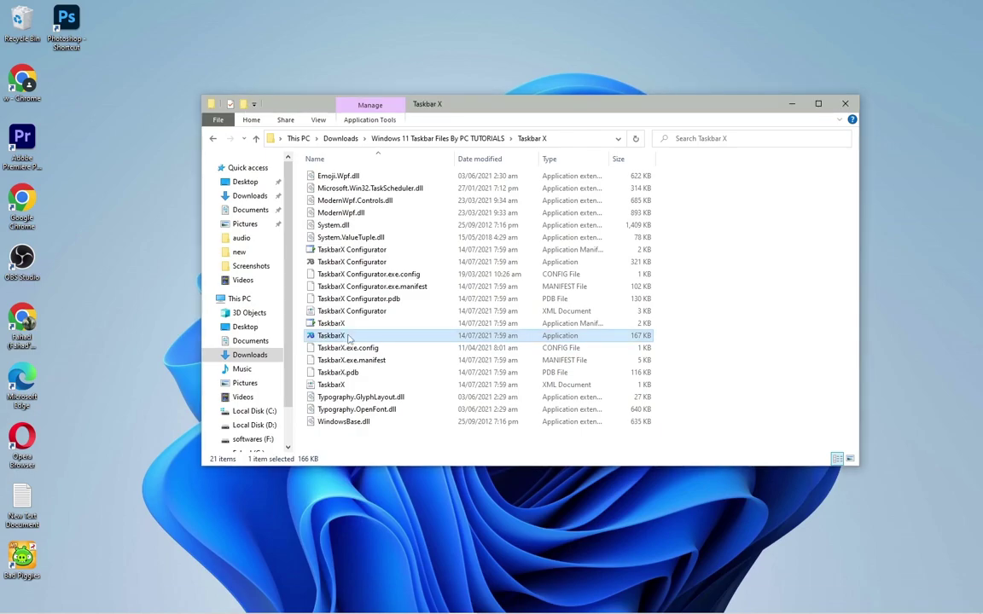
double_click(362, 263)
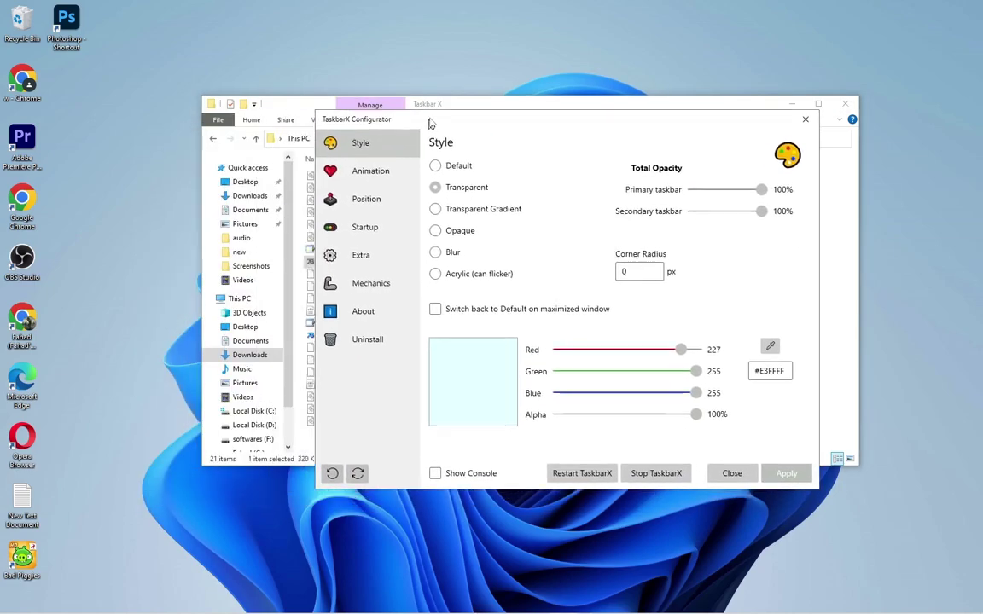
In the Configurator's Extra settings, enable hiding the primary and secondary Start buttons, apply the settings and close the Configurator.
click(271, 246)
click(370, 240)
click(369, 261)
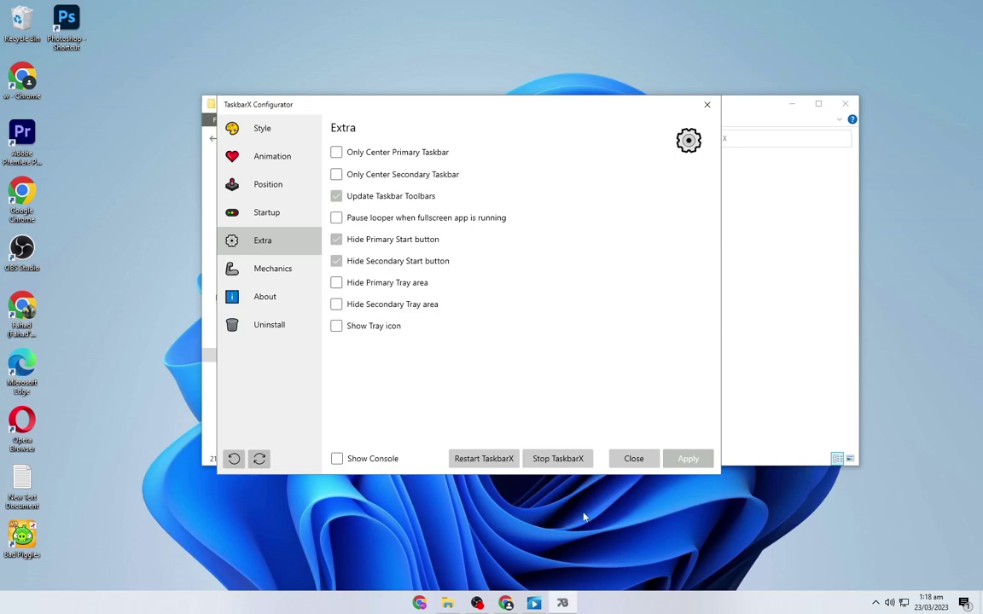
click(634, 460)
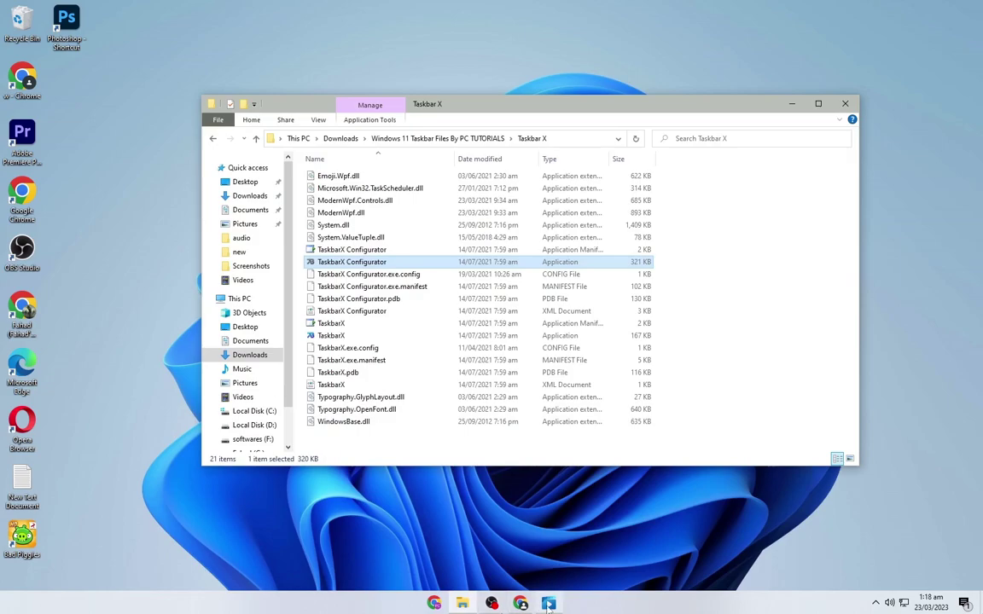
Go back to Downloads and open the Start Menu Folder inside Windows 11 Taskbar Files By PC TUTORIALS.
click(340, 138)
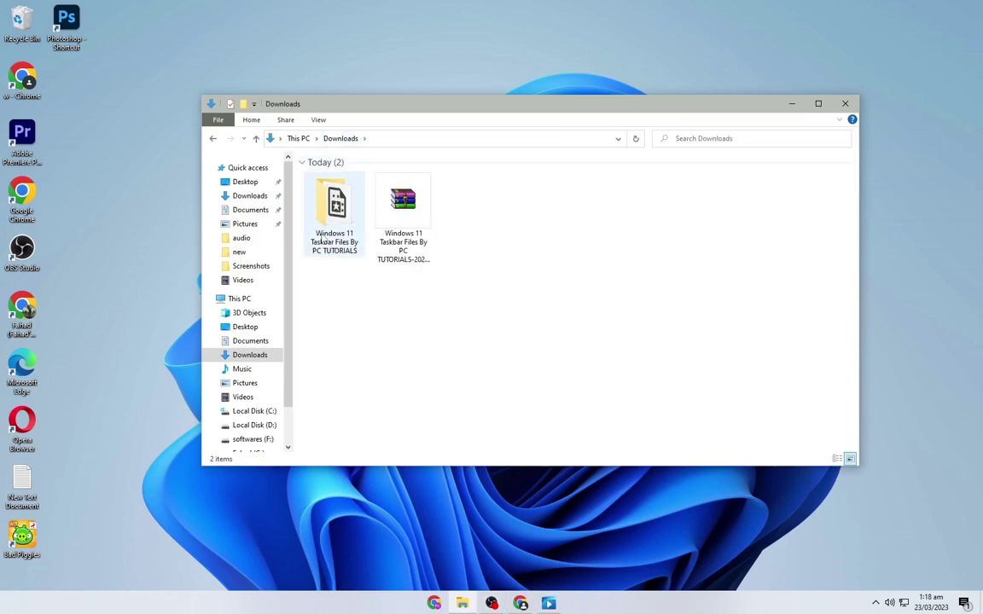
click(337, 243)
double_click(337, 245)
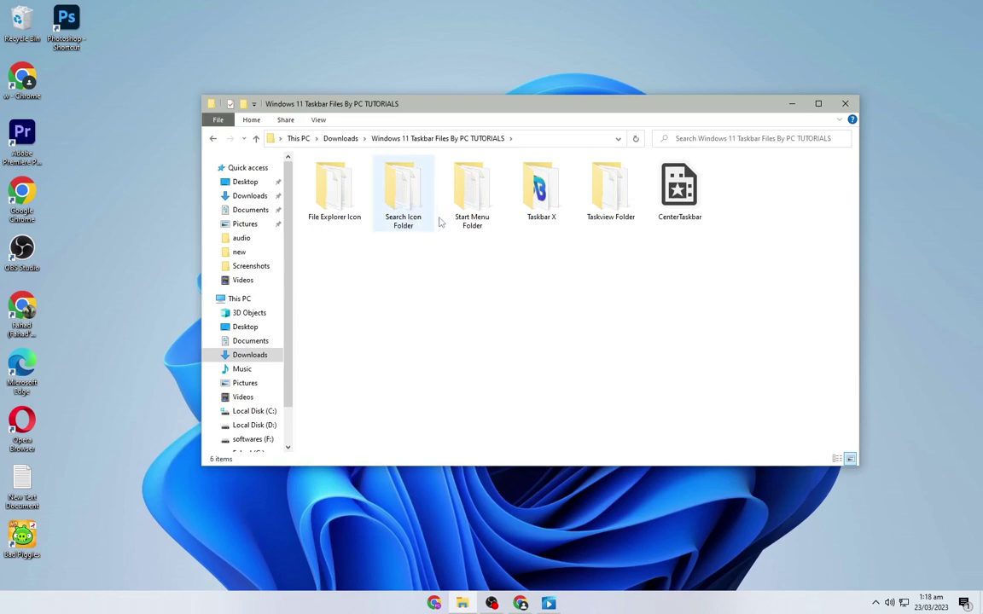
double_click(475, 226)
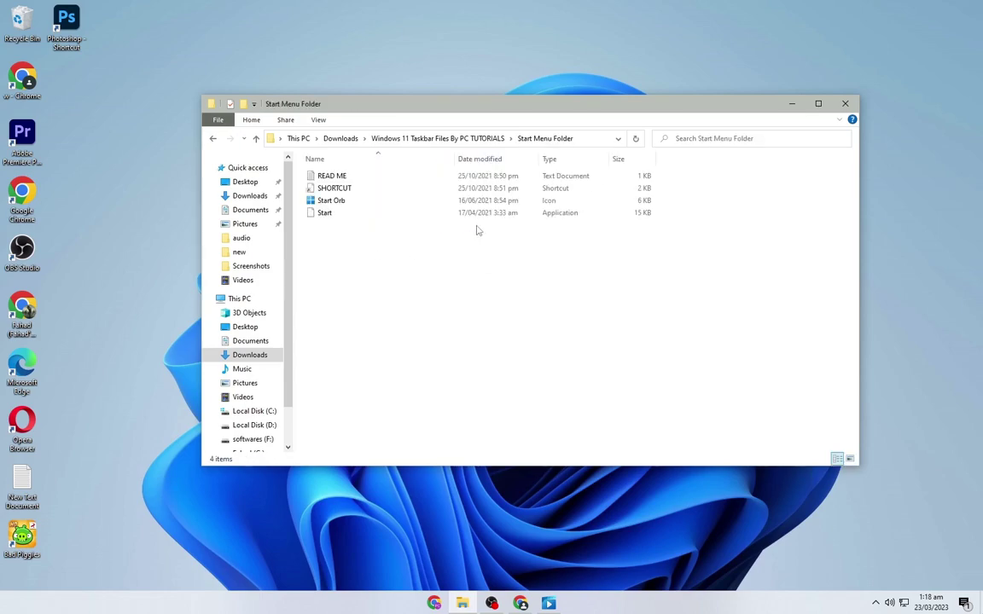
Create a shortcut to the Start application inside the Start Menu Folder.
click(342, 215)
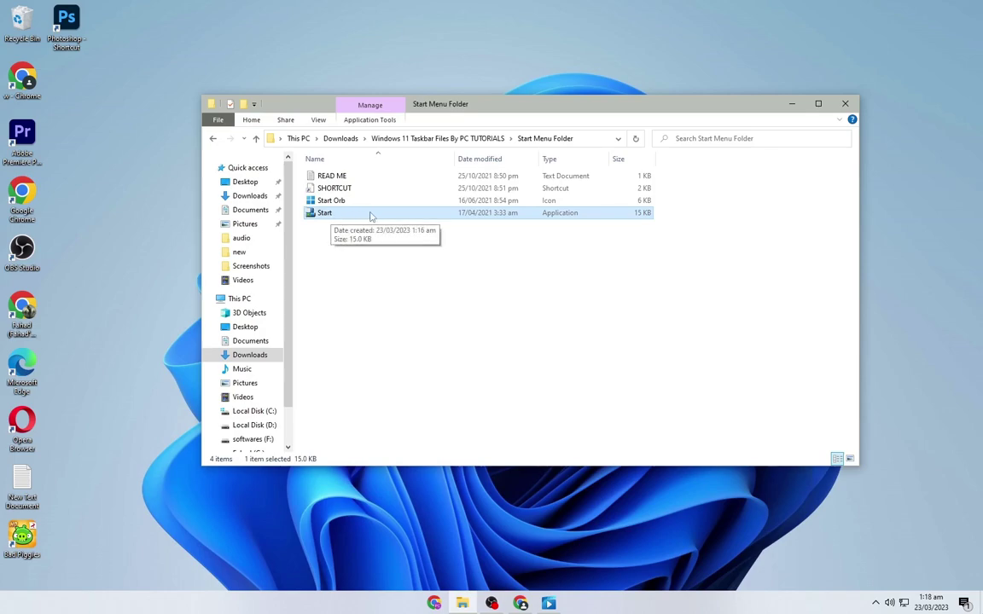
right_click(367, 217)
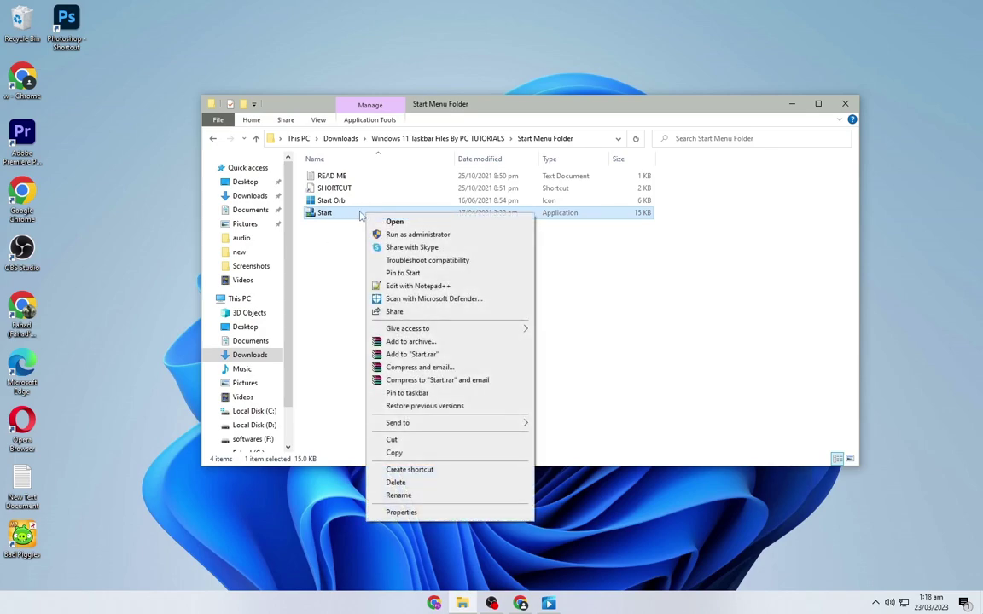
click(410, 470)
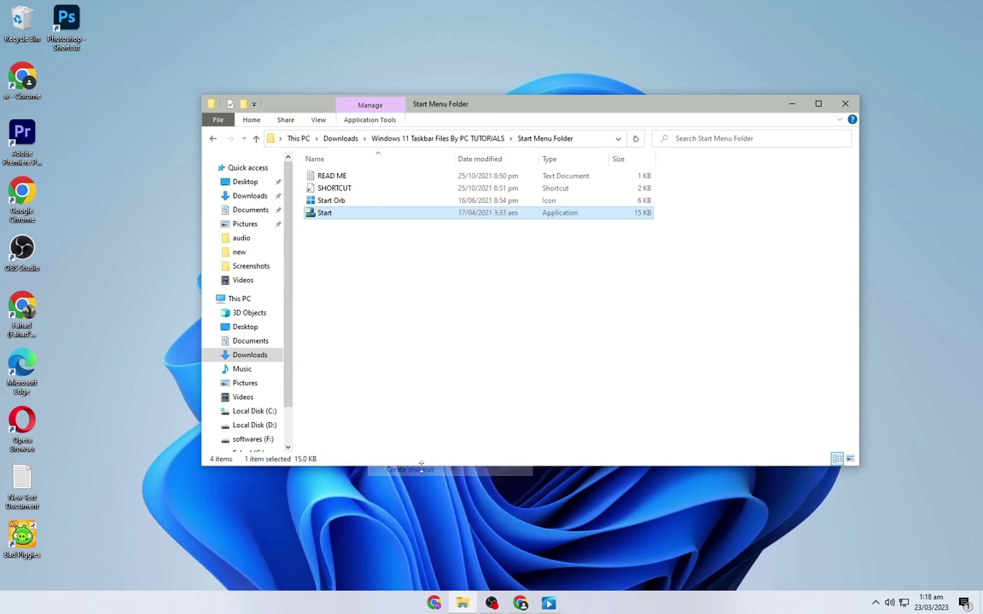
click(333, 245)
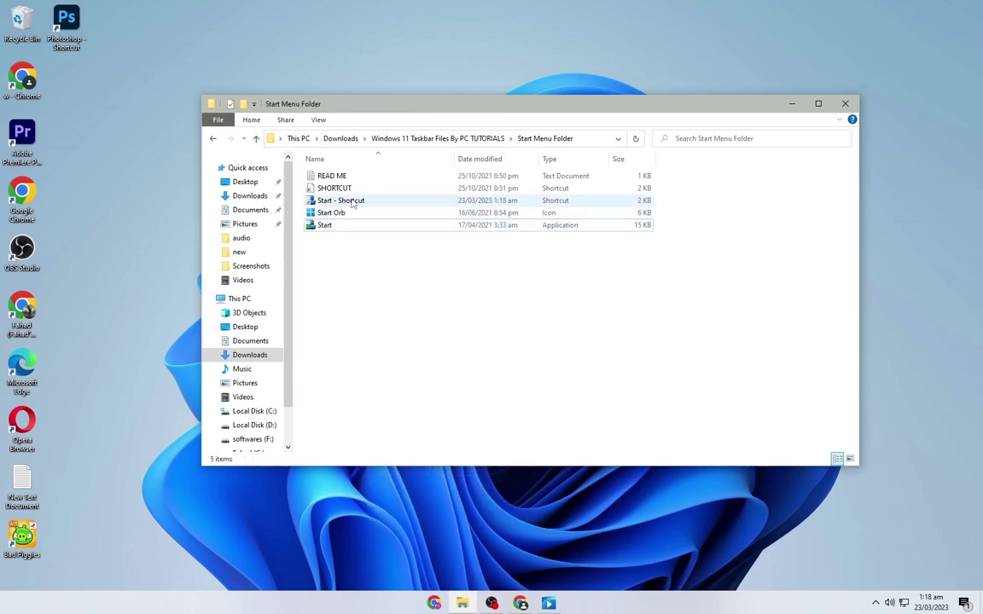
Change the icon of Start - Shortcut to the Start Orb icon from the Start Menu Folder and save its properties.
click(350, 203)
right_click(358, 204)
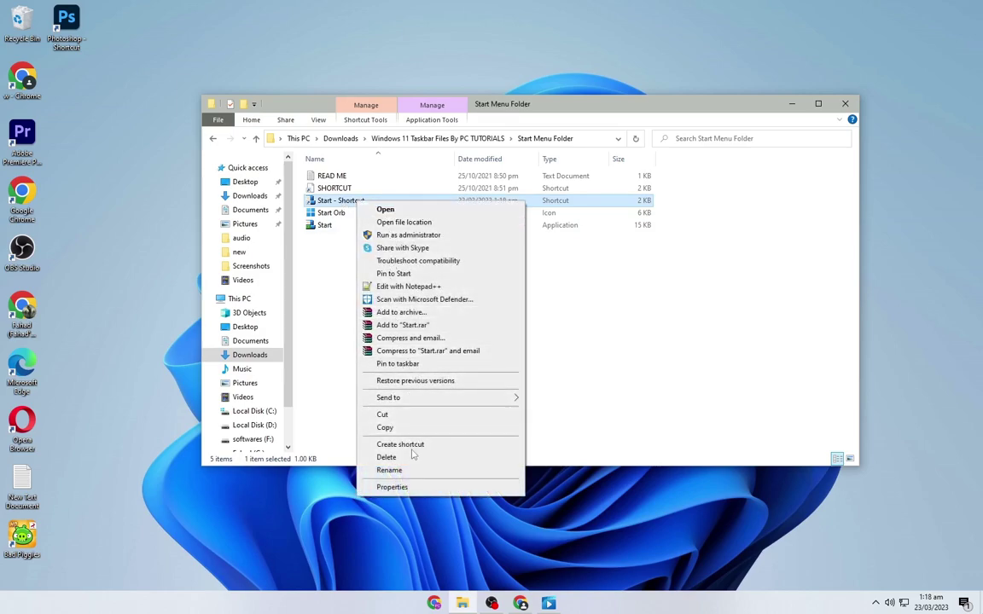
click(417, 489)
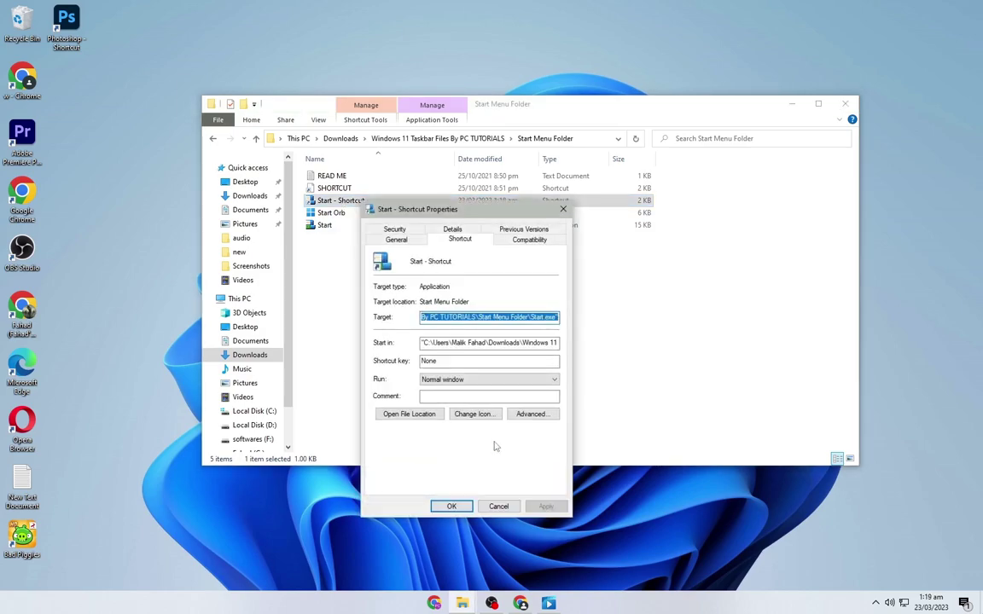
click(492, 416)
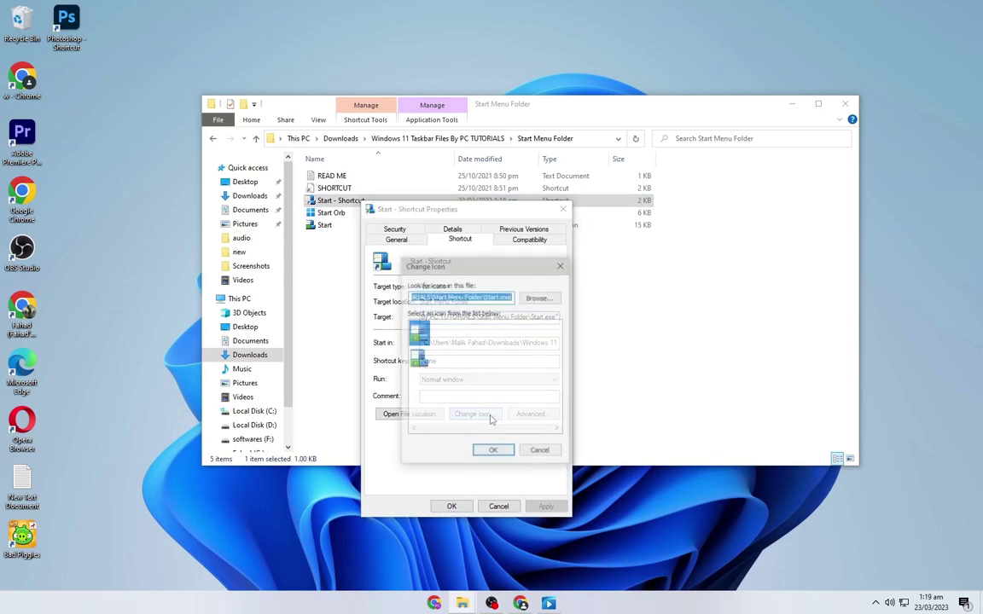
click(543, 300)
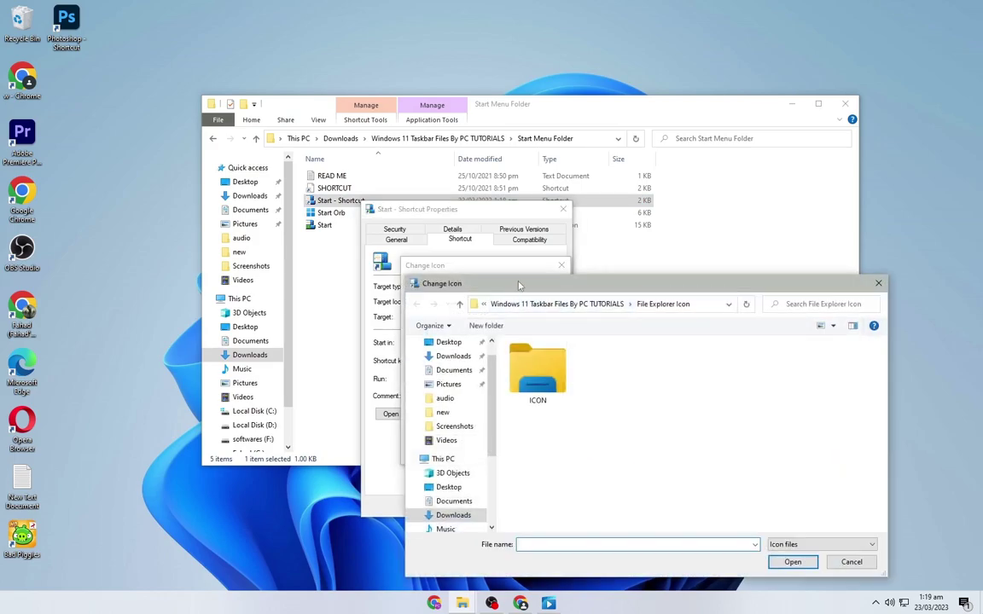
drag(523, 287, 450, 197)
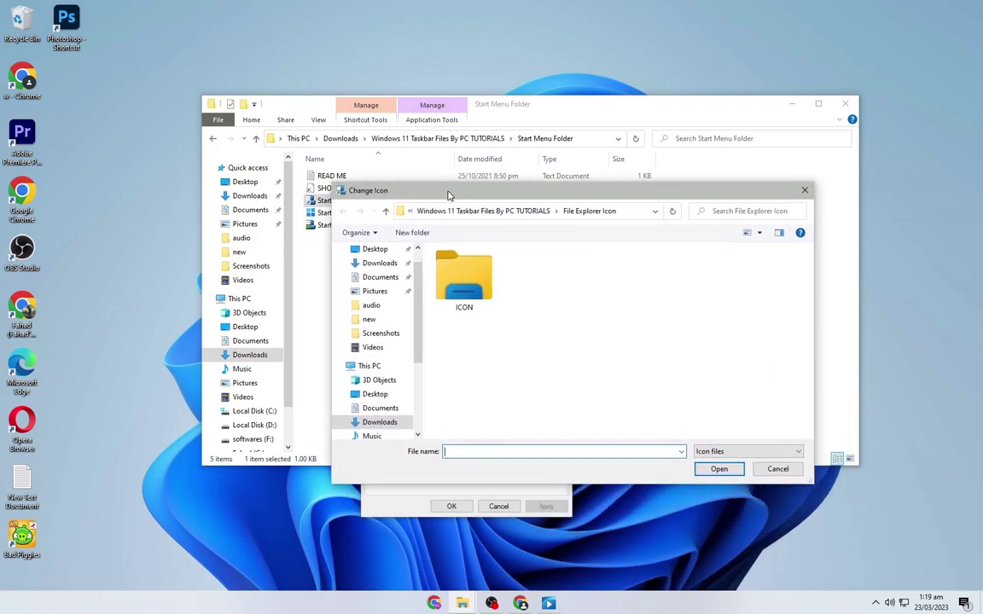
click(380, 263)
double_click(465, 320)
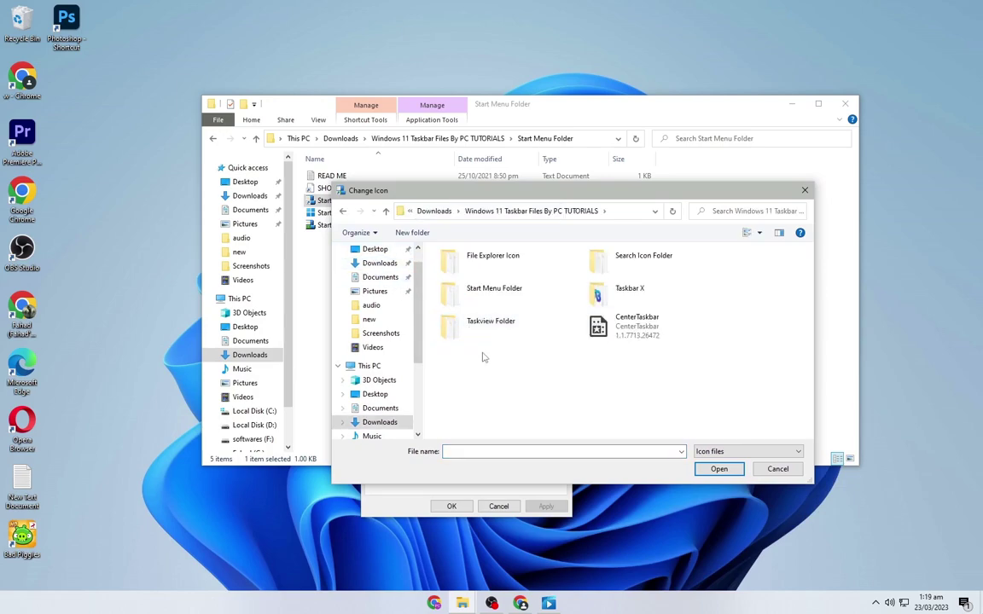
double_click(509, 299)
click(462, 291)
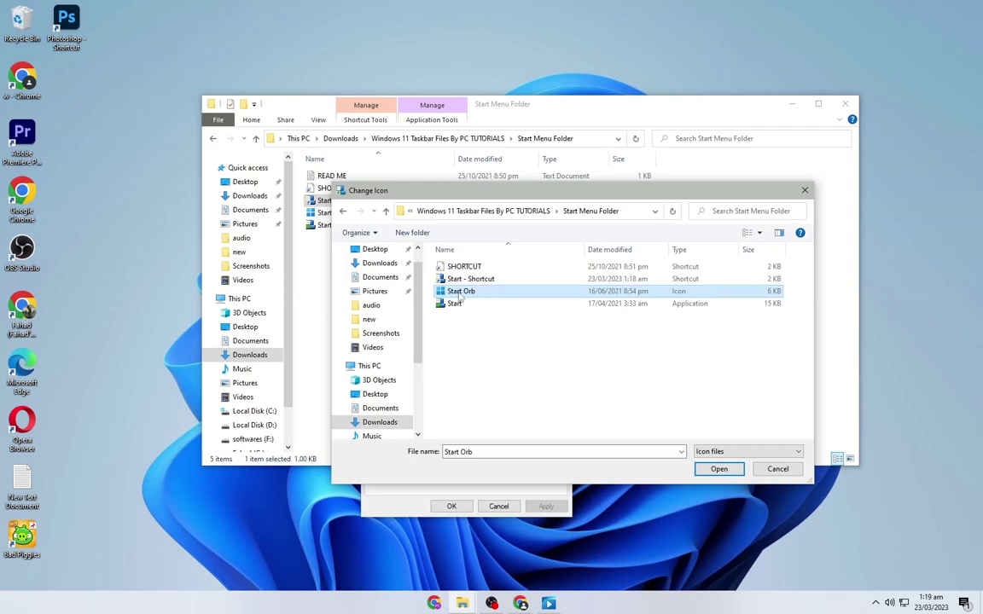
click(719, 469)
click(502, 454)
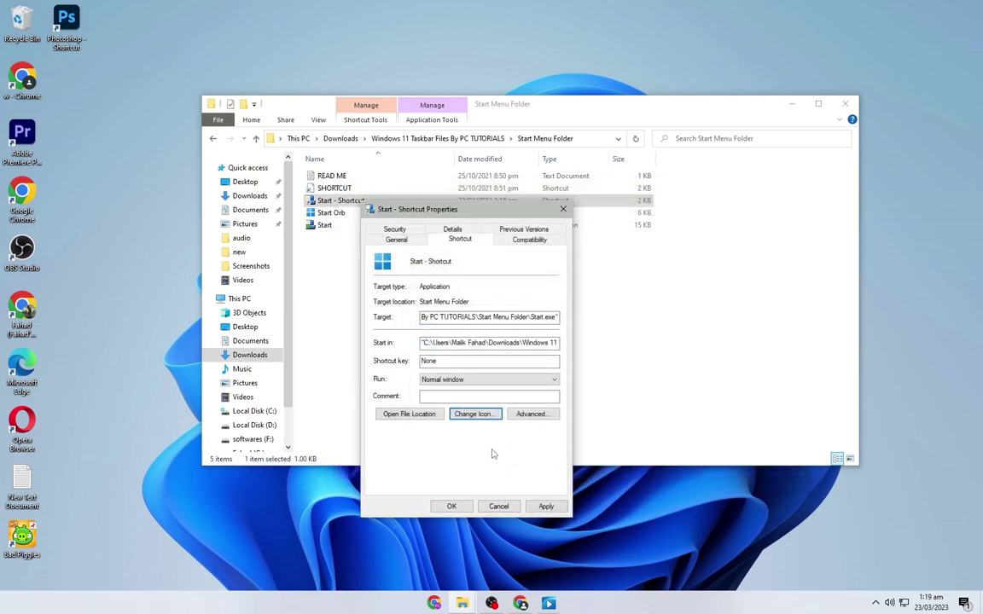
click(468, 507)
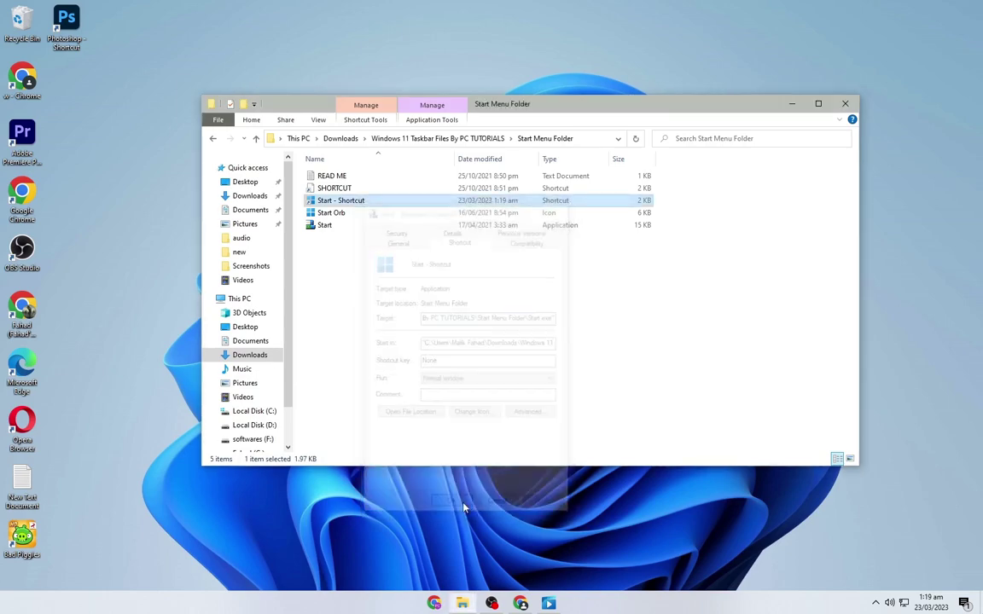
Display the folder's files as large icons and pin Start - Shortcut to the taskbar as its first icon.
click(849, 459)
click(483, 259)
drag(474, 194, 398, 601)
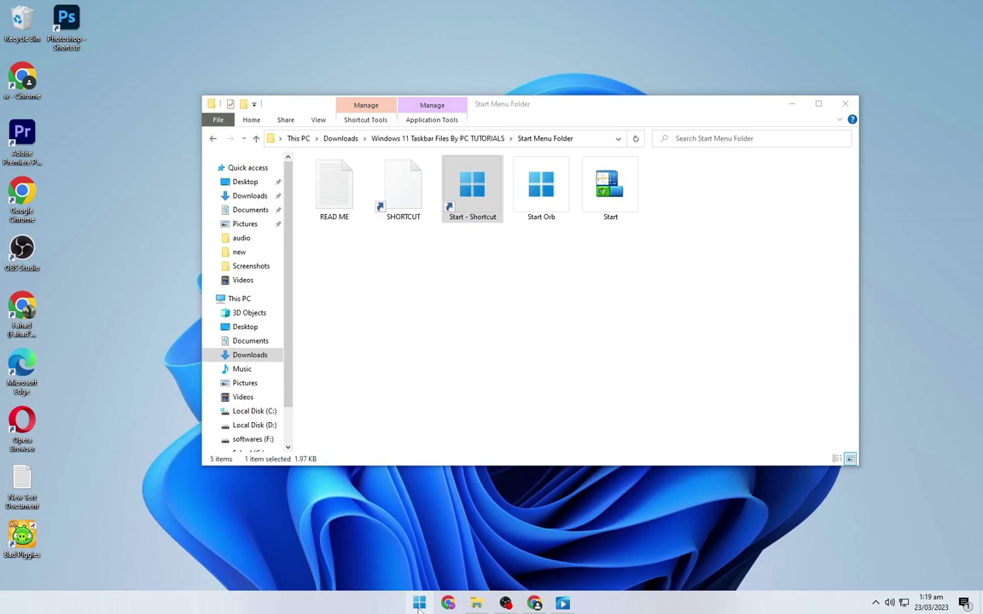
click(428, 327)
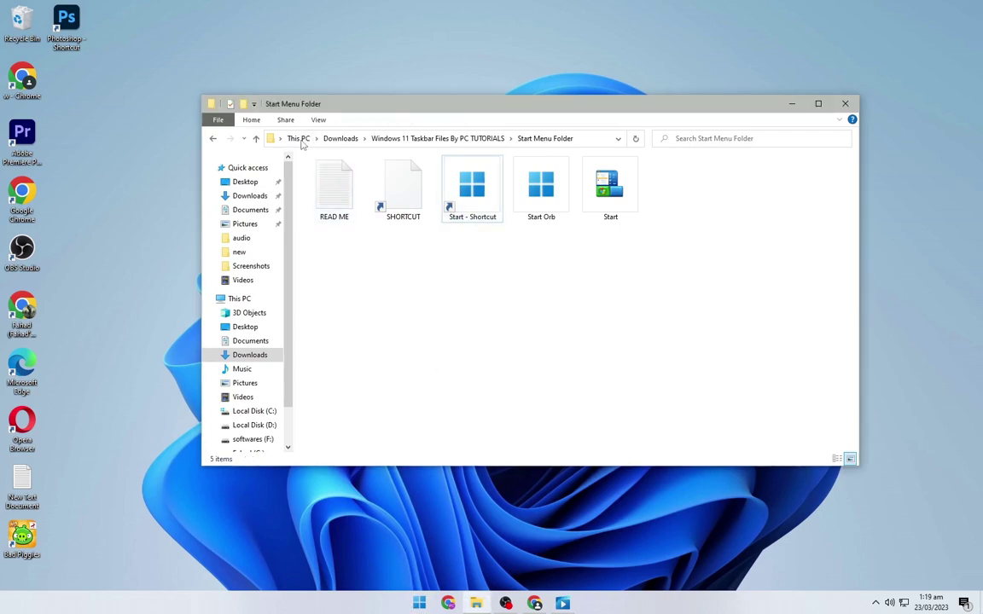
Open the Search Icon Folder inside Windows 11 Taskbar Files By PC TUTORIALS and create a shortcut of the SHORTCUT file.
click(331, 138)
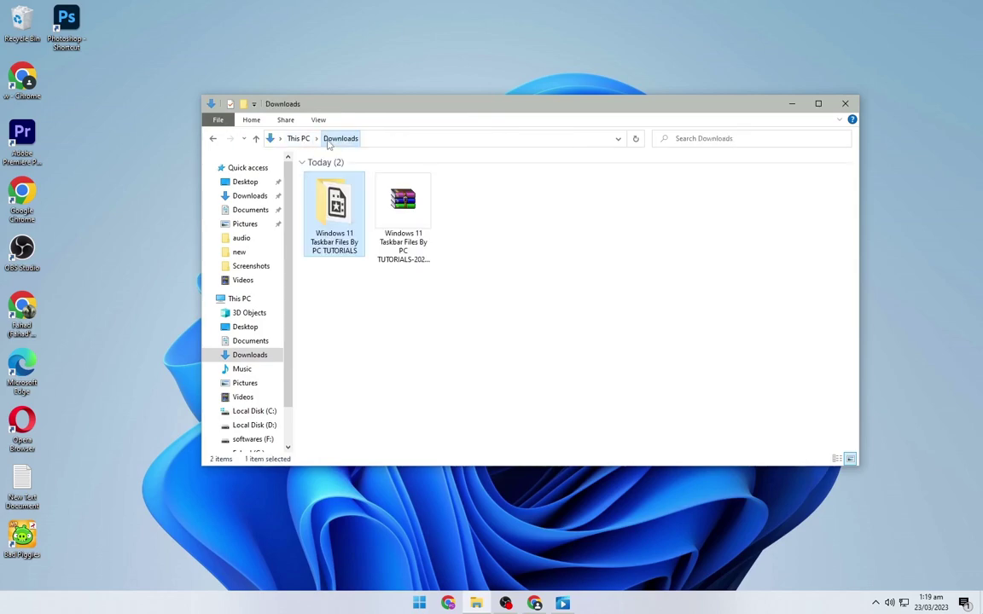
double_click(333, 235)
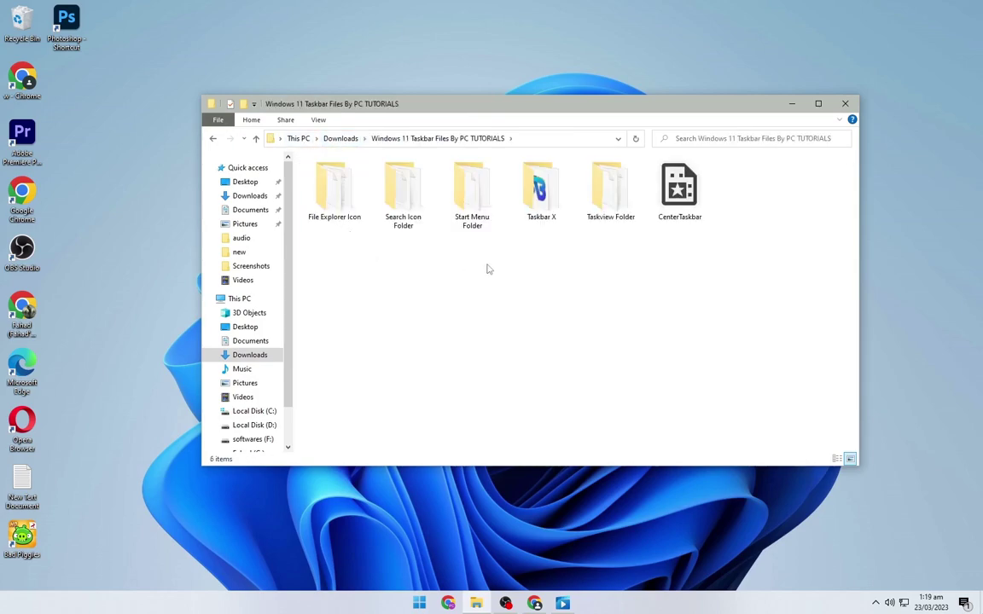
double_click(396, 205)
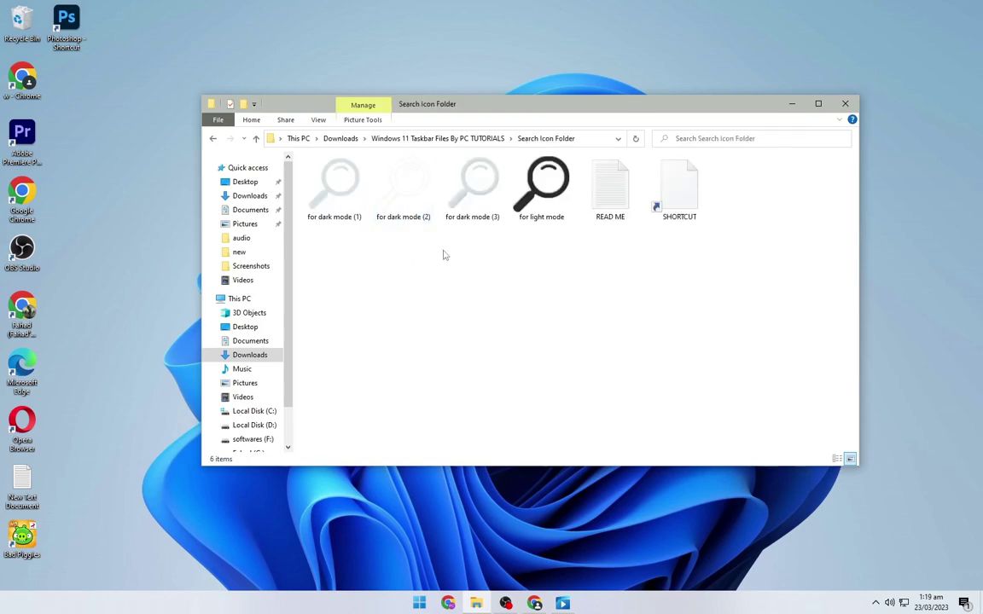
right_click(683, 186)
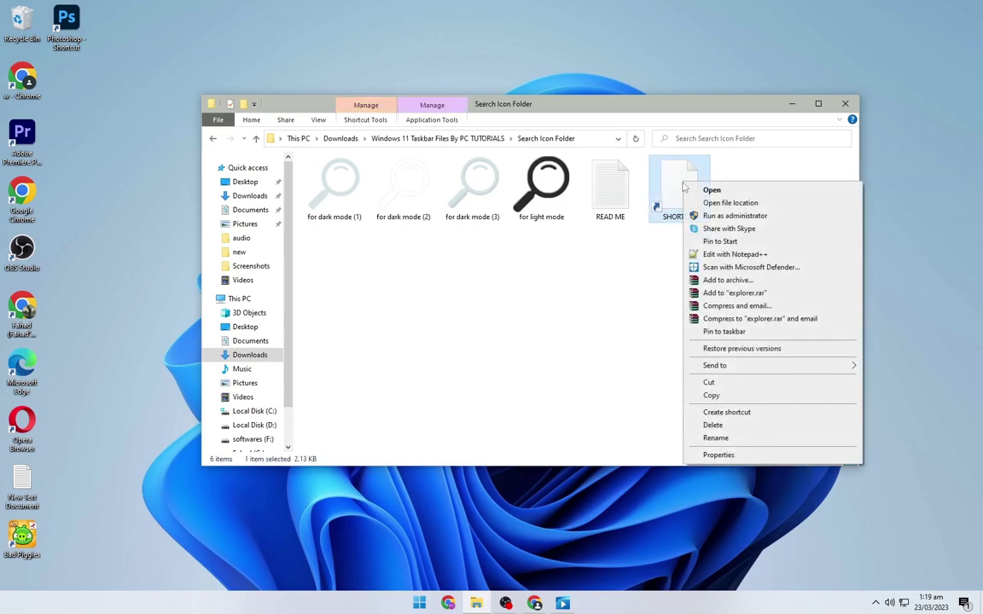
click(737, 413)
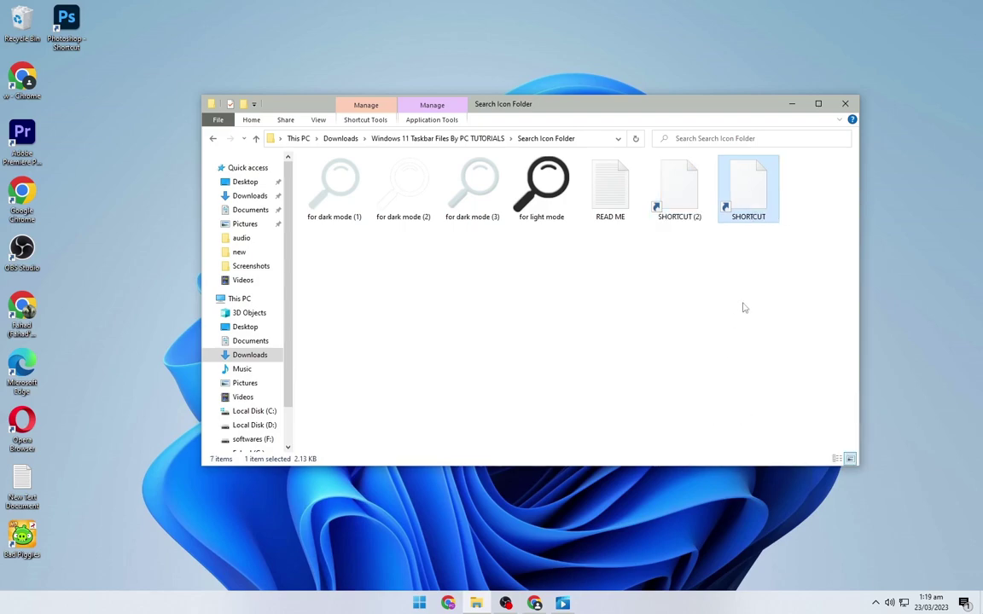
Open the properties of SHORTCUT (2) in the Search Icon Folder and start browsing for a replacement icon file.
click(674, 200)
right_click(682, 199)
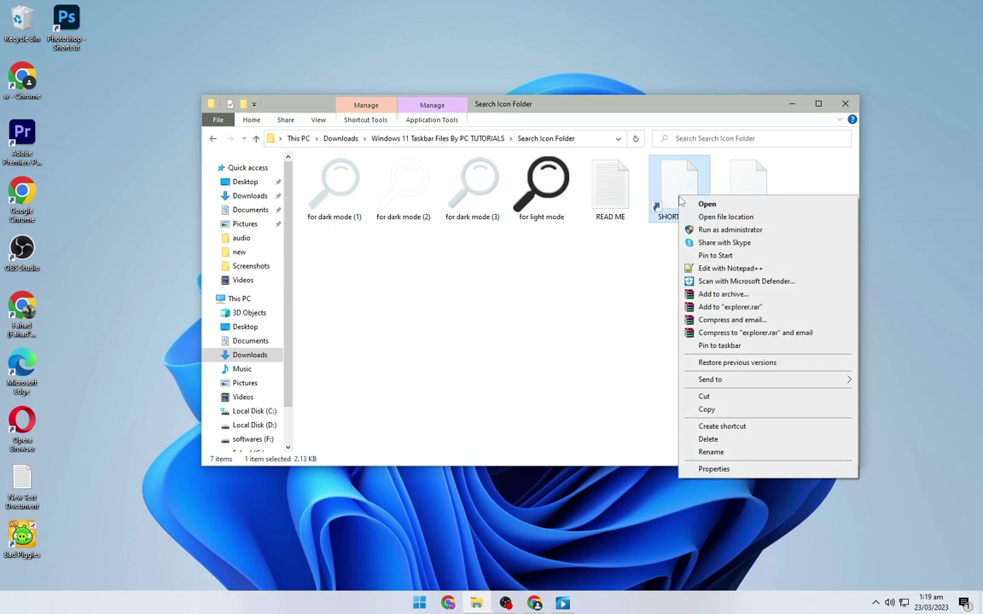
click(748, 469)
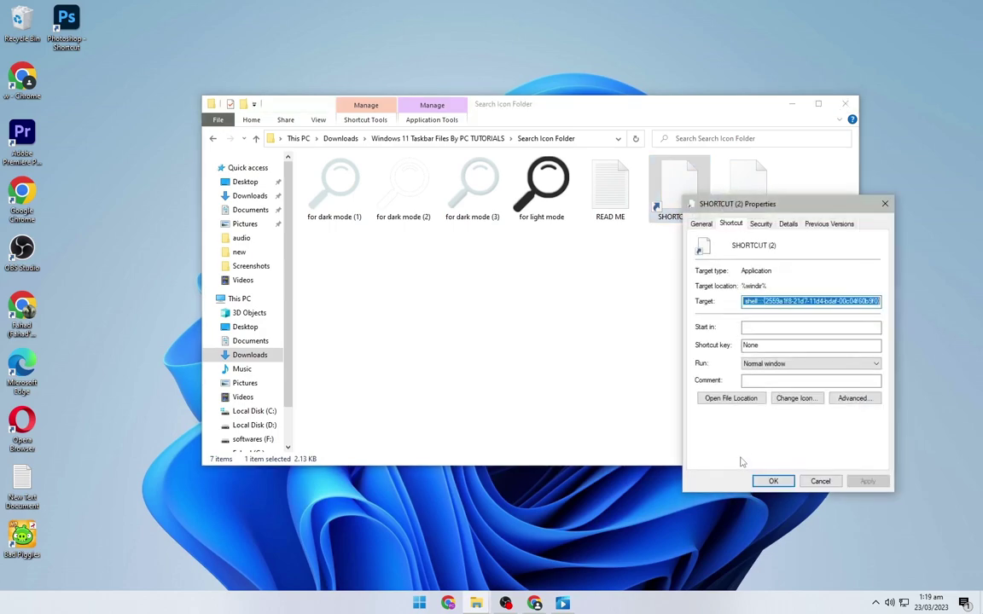
click(794, 397)
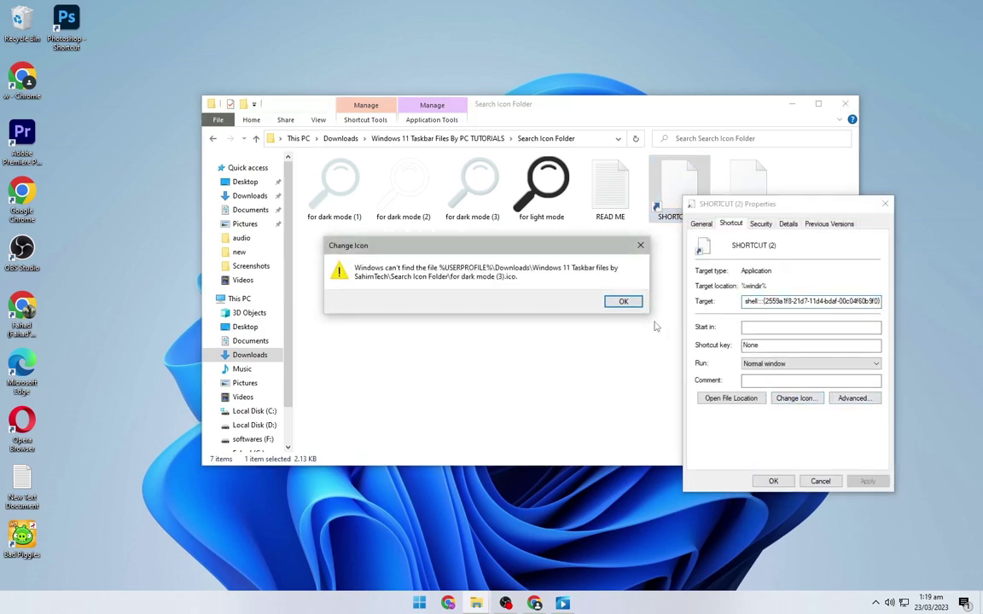
click(624, 301)
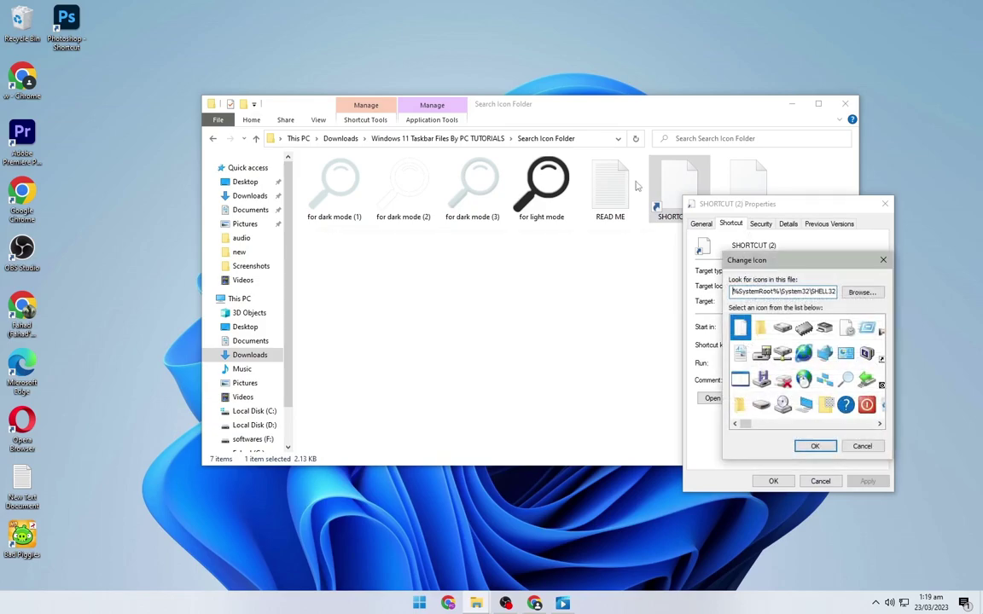
drag(744, 264, 455, 198)
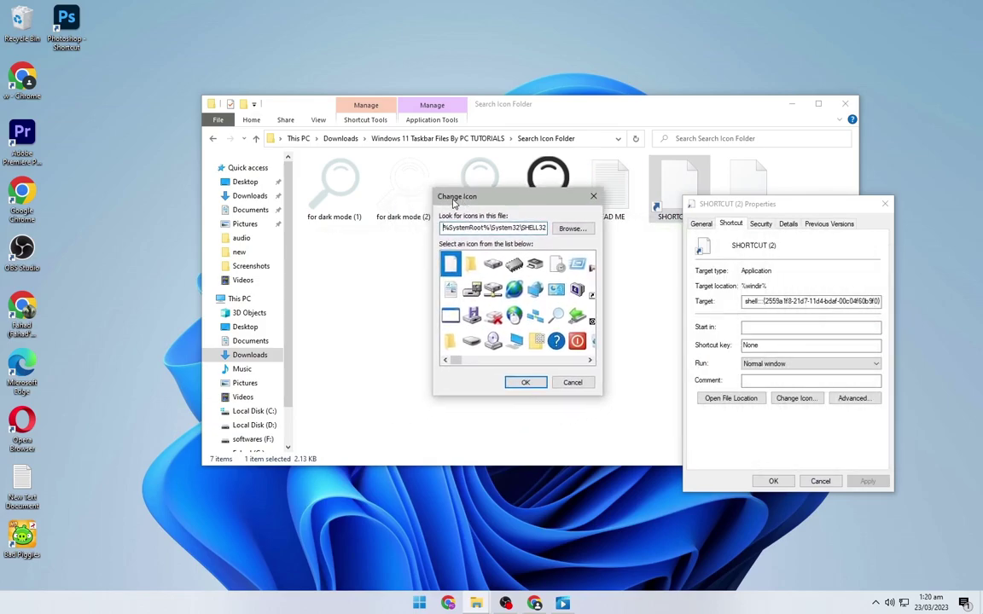
click(572, 231)
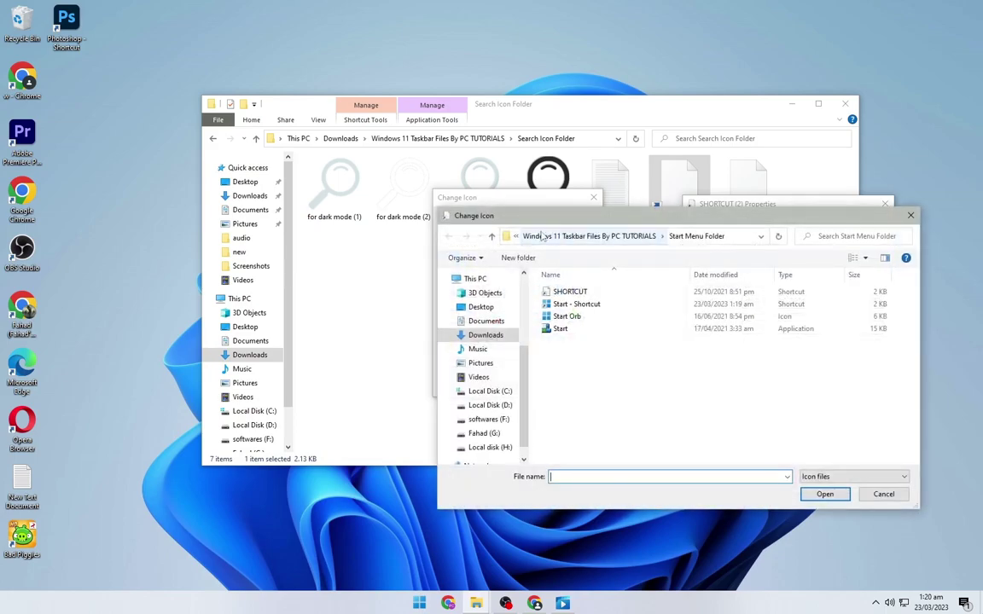
drag(533, 222, 420, 151)
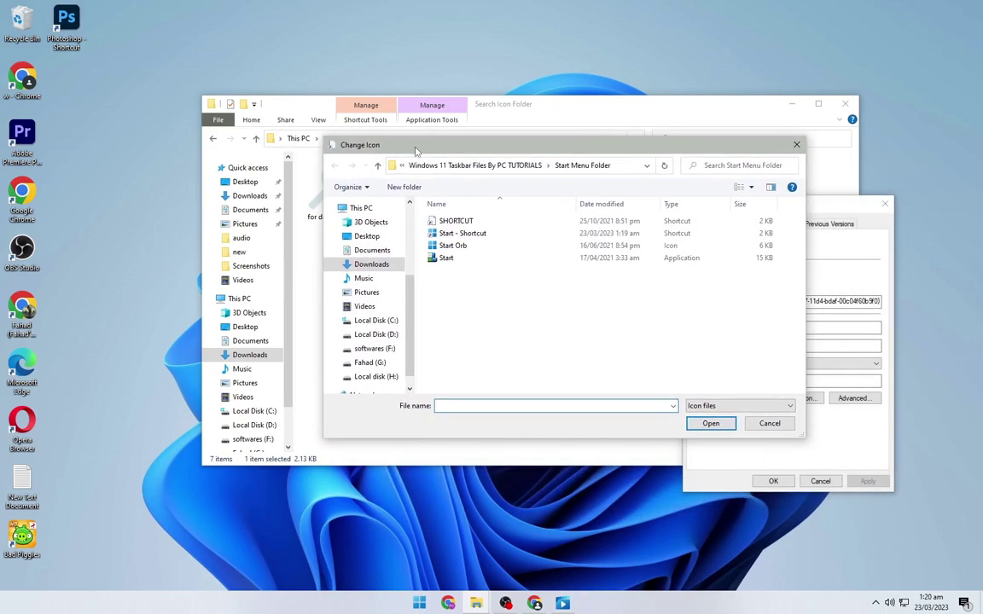
Assign the "for light mode" icon from the Search Icon Folder in Downloads to SHORTCUT (2) and save its properties.
click(367, 265)
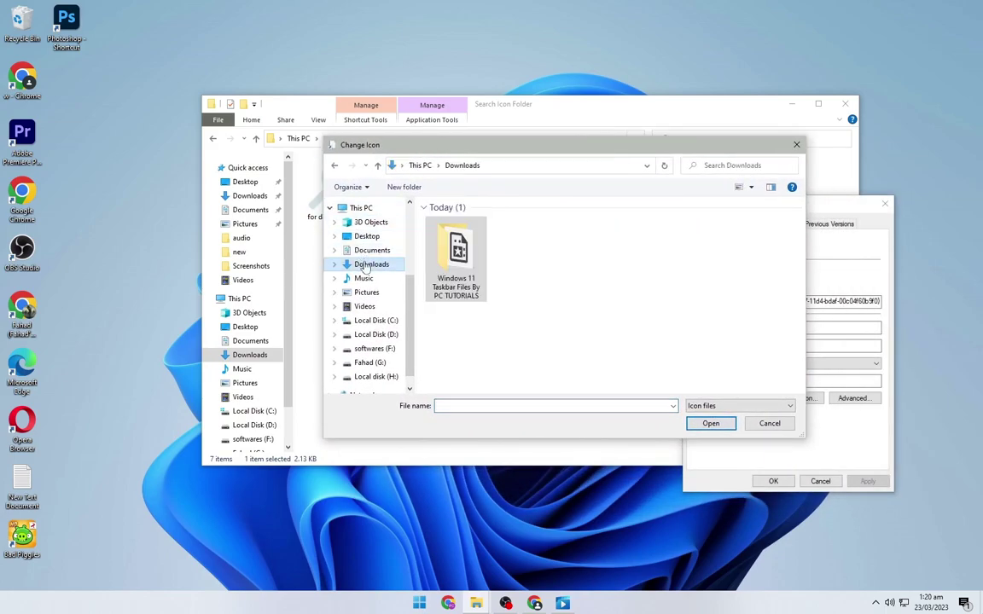
double_click(457, 294)
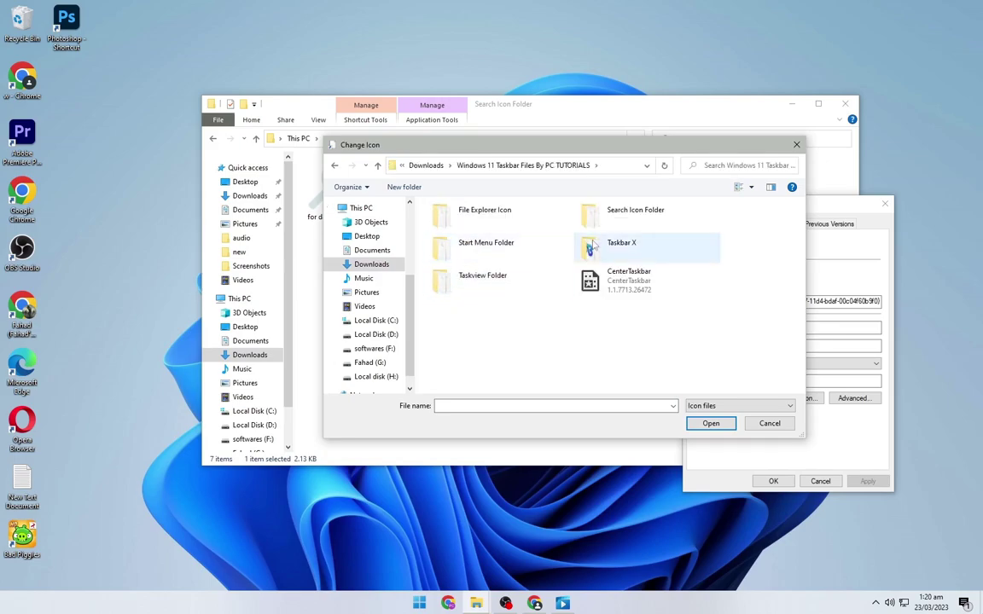
double_click(621, 222)
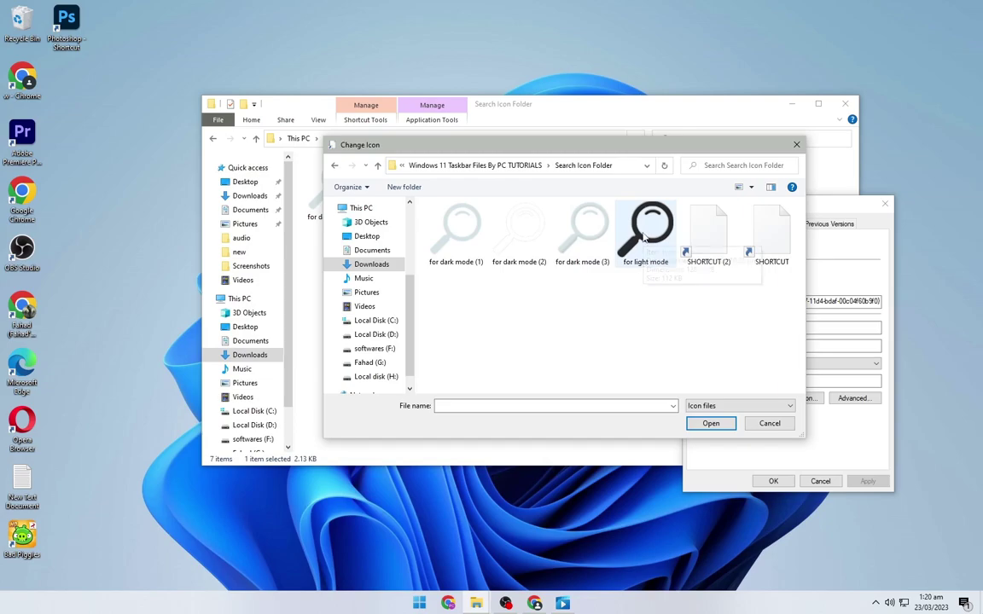
click(629, 250)
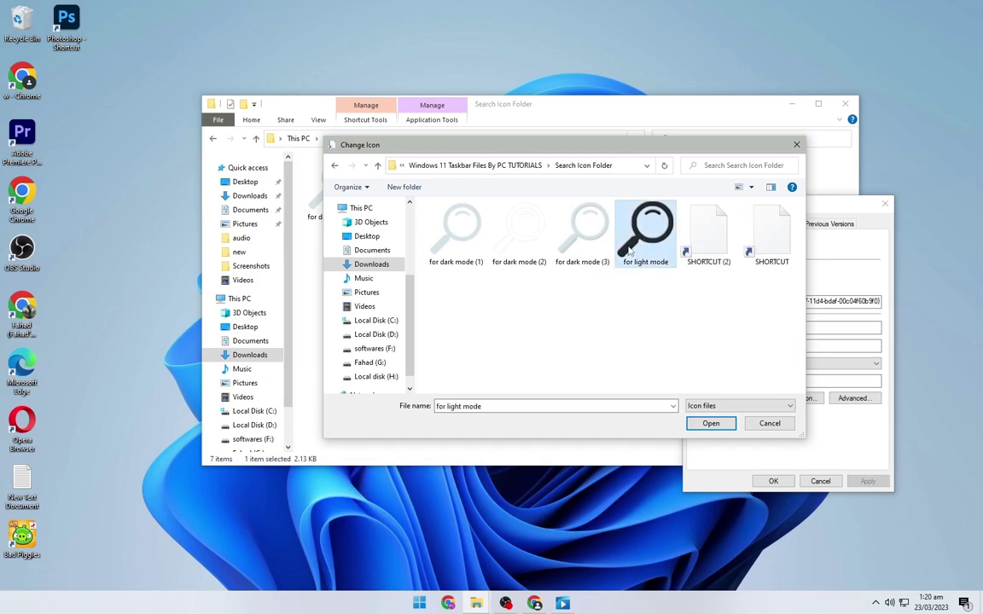
click(712, 423)
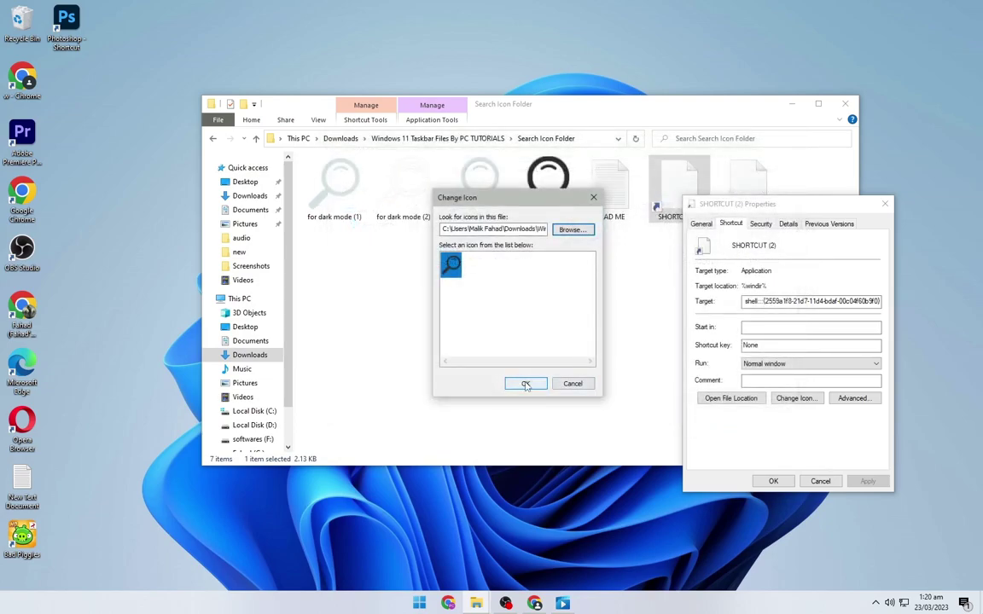
click(526, 384)
click(866, 481)
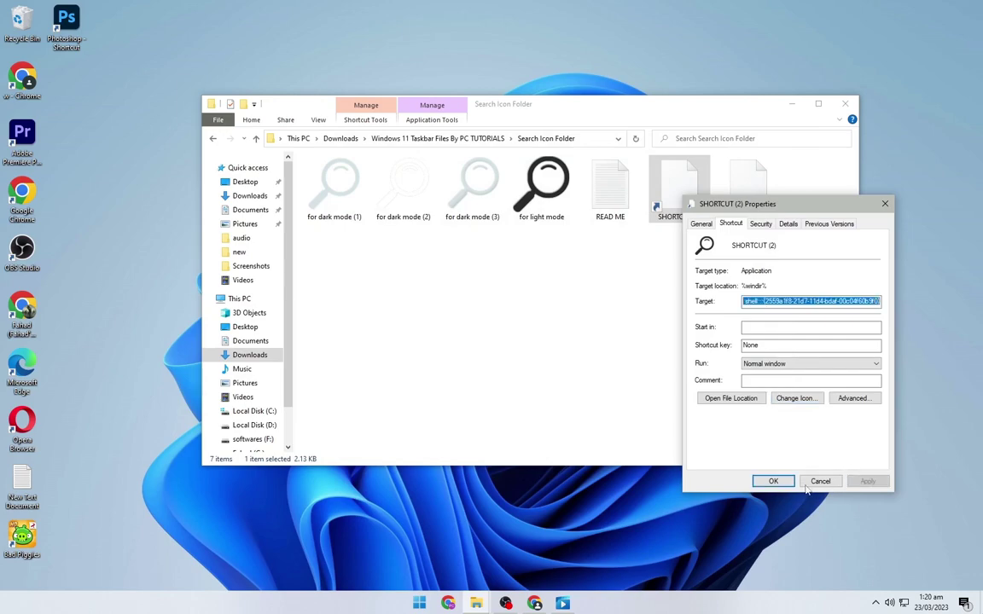
click(773, 481)
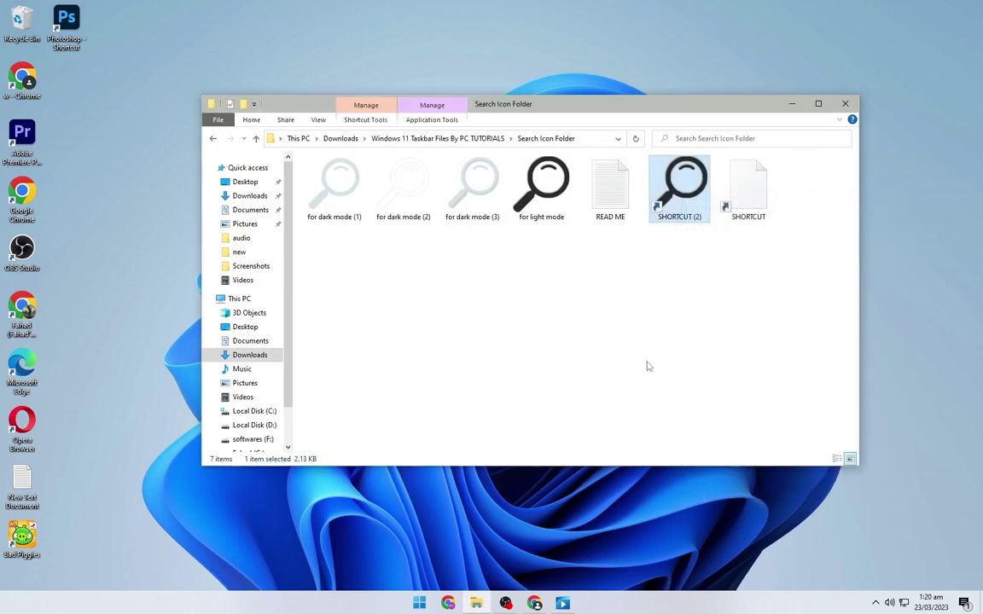
Pin SHORTCUT (2) to the taskbar and place its magnifier icon directly after the Start icon.
drag(696, 193, 398, 602)
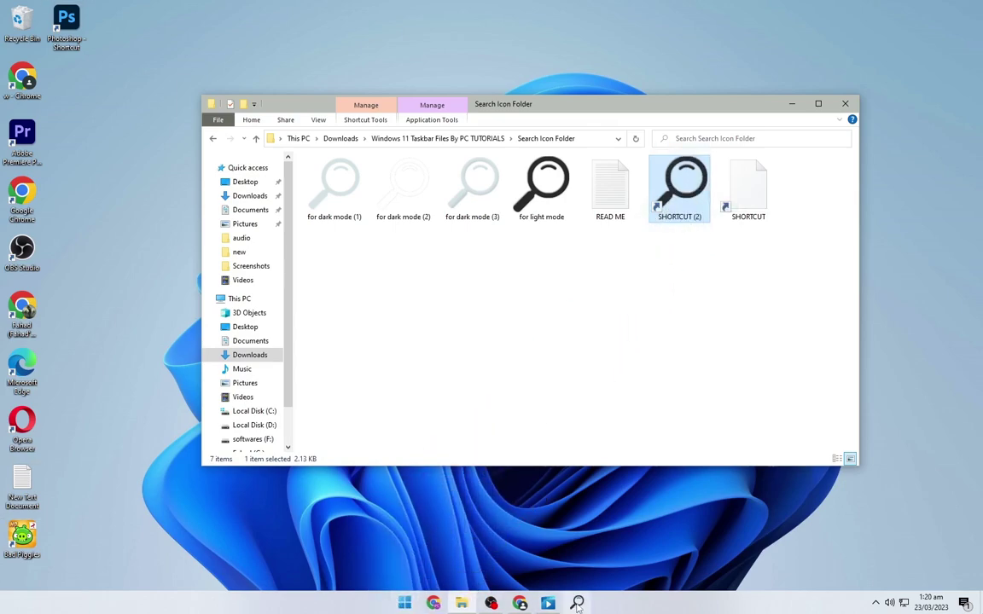
click(549, 604)
drag(548, 604, 405, 606)
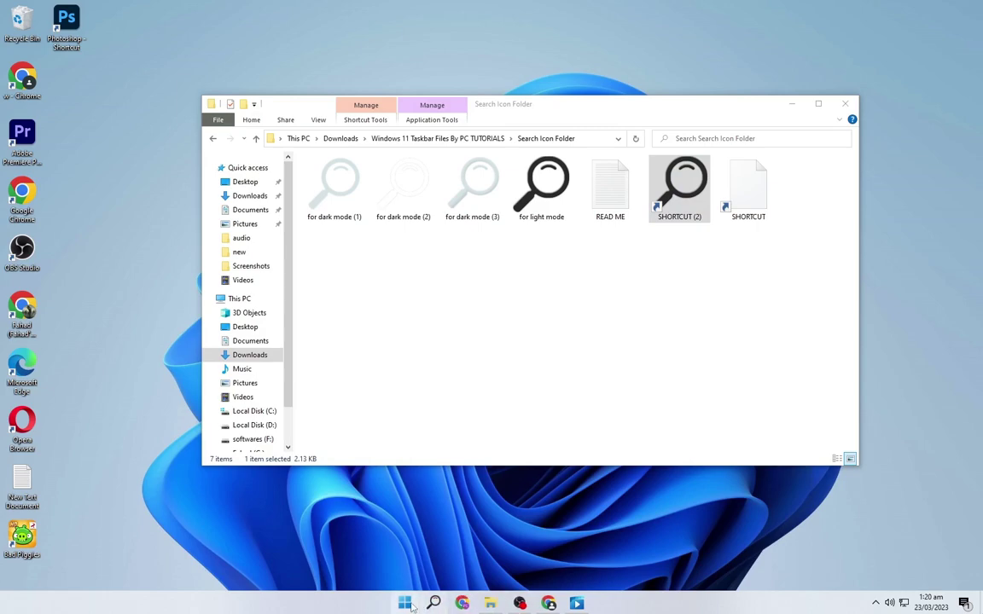
click(624, 337)
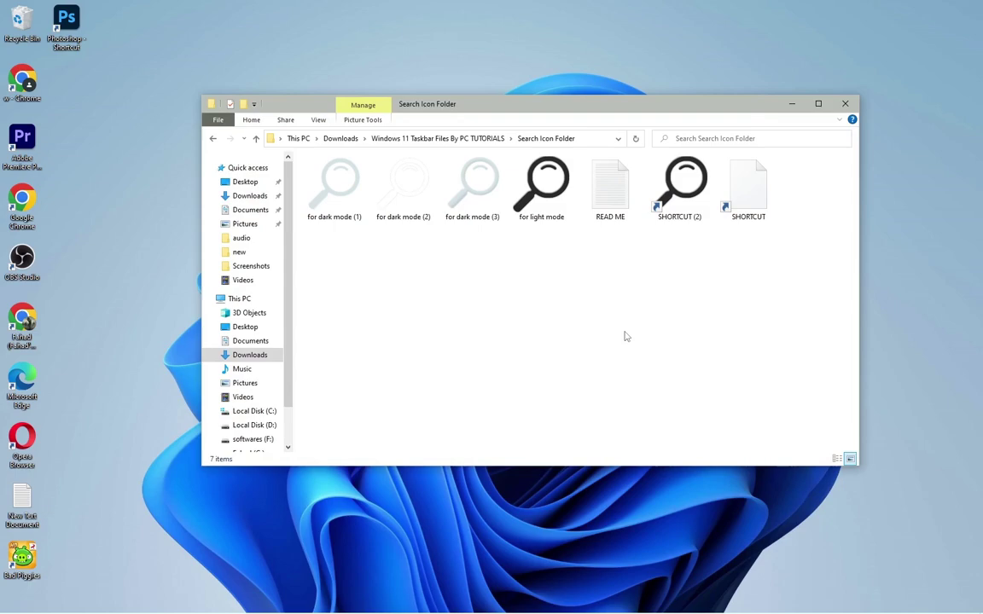
Open the Taskview Folder inside Windows 11 Taskbar Files By PC TUTORIALS in Downloads.
click(341, 138)
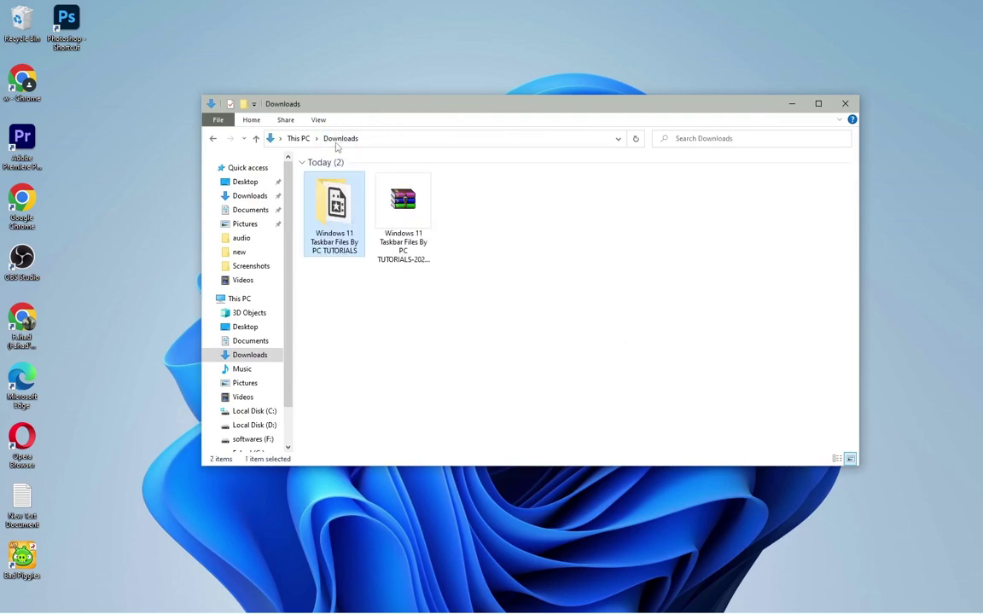
double_click(335, 247)
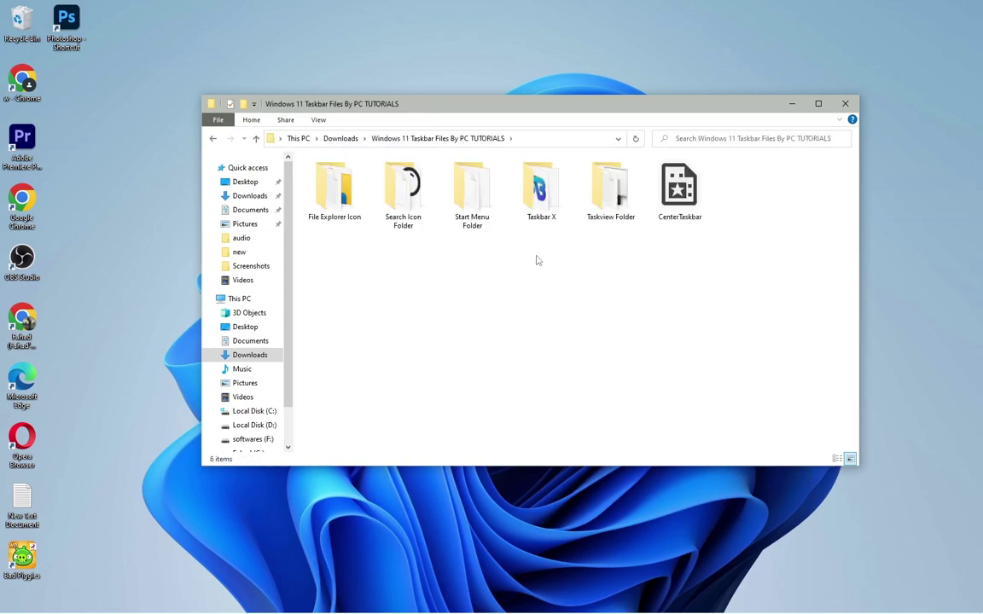
double_click(601, 216)
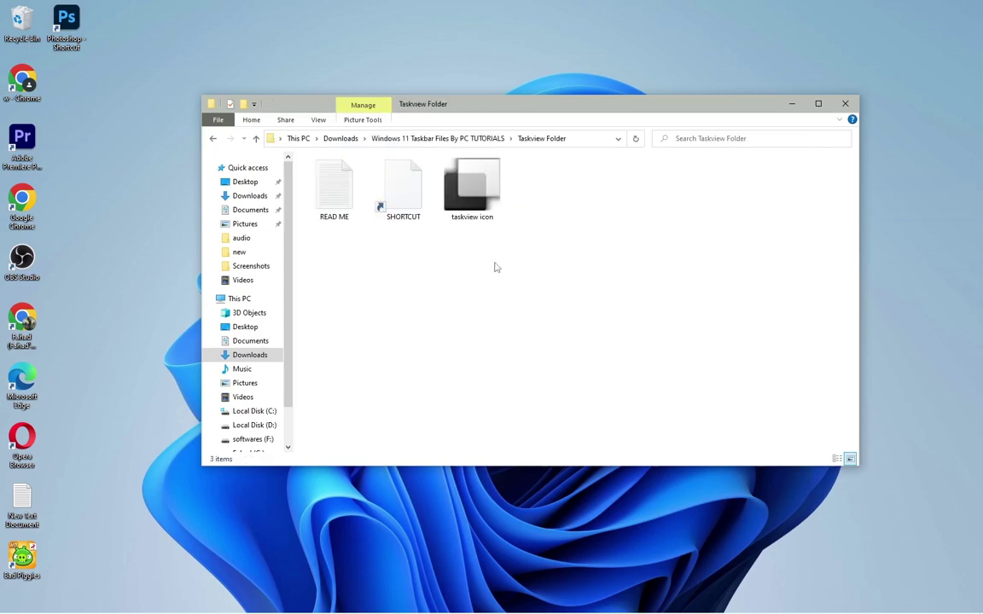
Open the properties of the Taskview Folder's SHORTCUT file and start browsing for a replacement icon file.
click(402, 213)
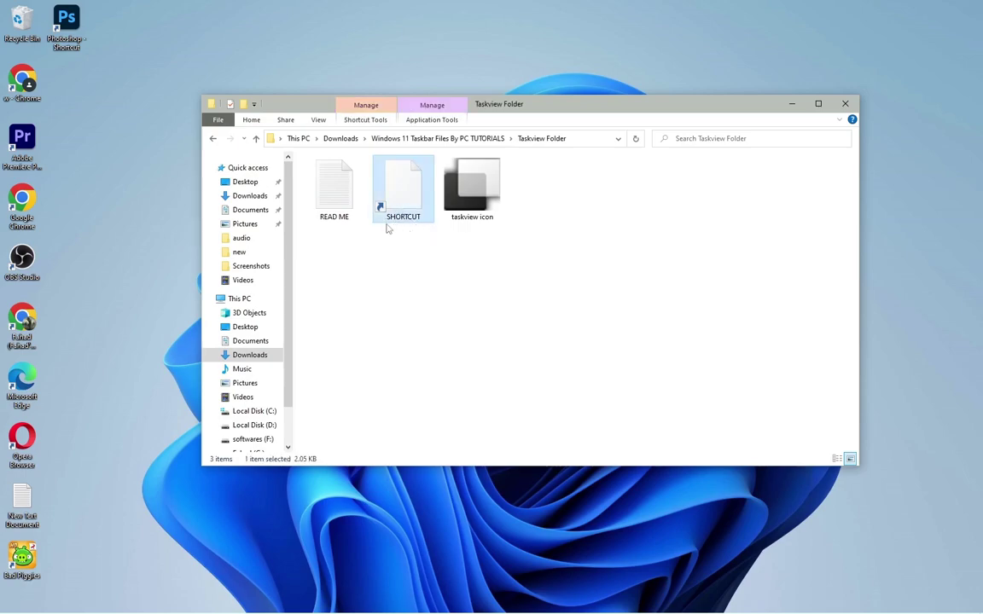
right_click(404, 199)
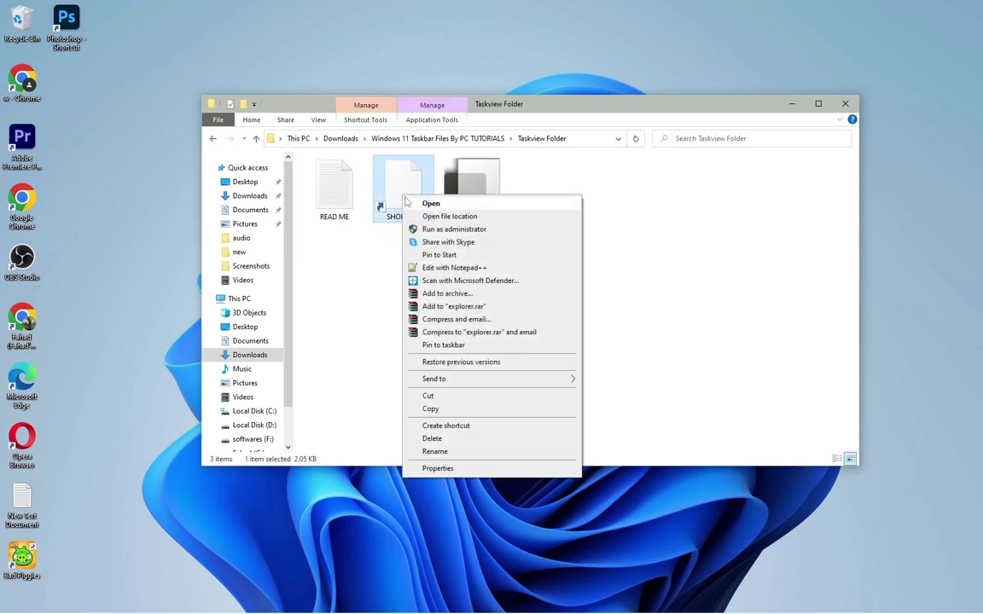
click(465, 469)
drag(452, 207, 448, 156)
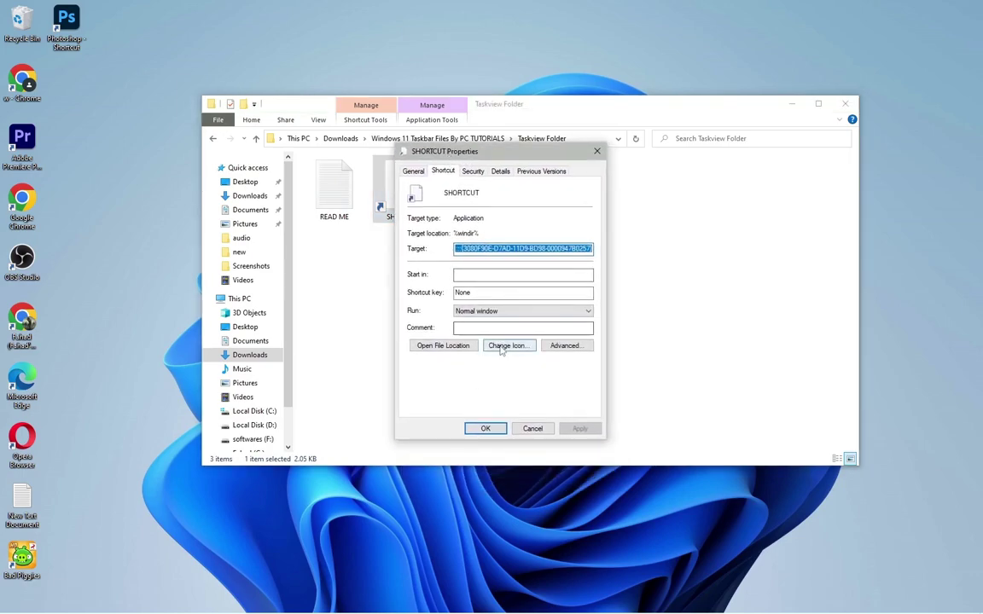
click(505, 346)
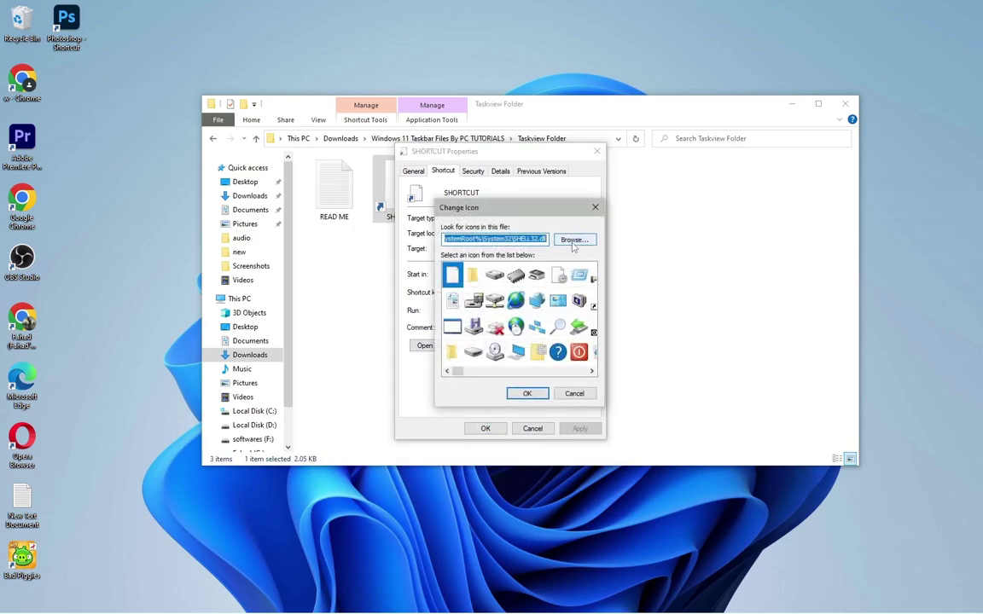
click(572, 240)
drag(560, 232, 443, 191)
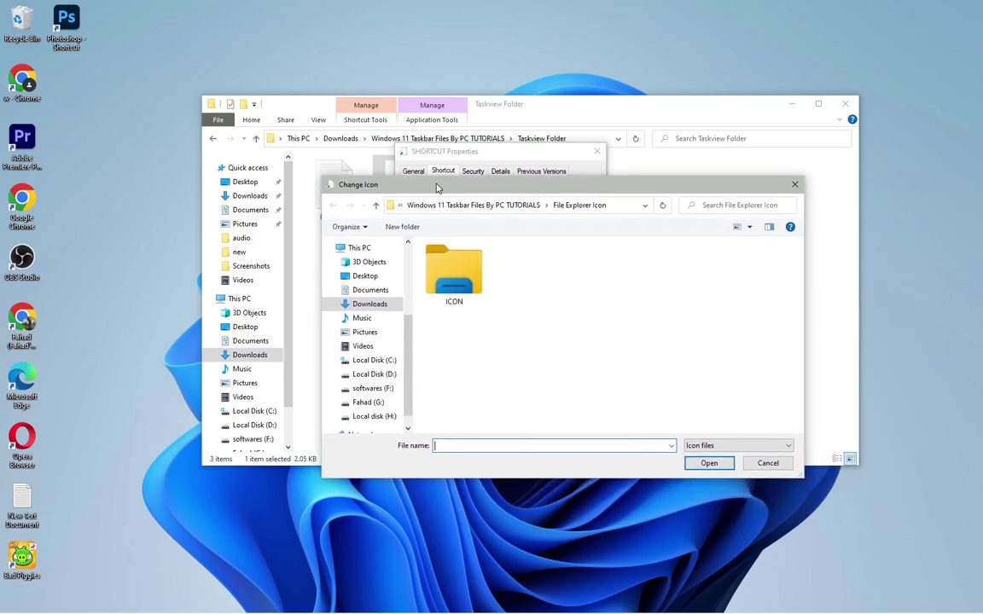
Assign the "taskview icon" file from the Taskview Folder to the SHORTCUT file and save its properties.
click(414, 205)
click(487, 328)
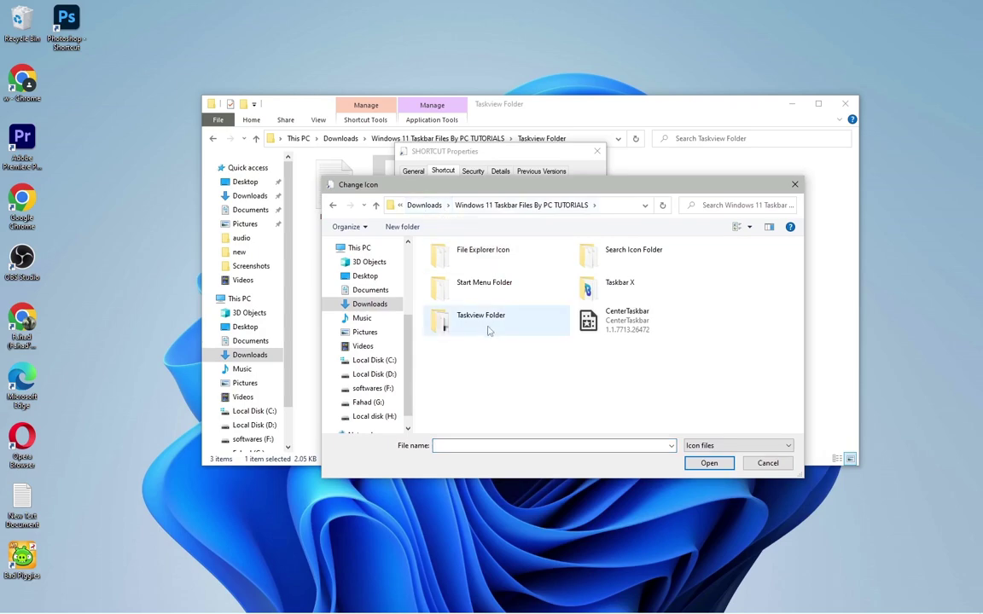
double_click(477, 329)
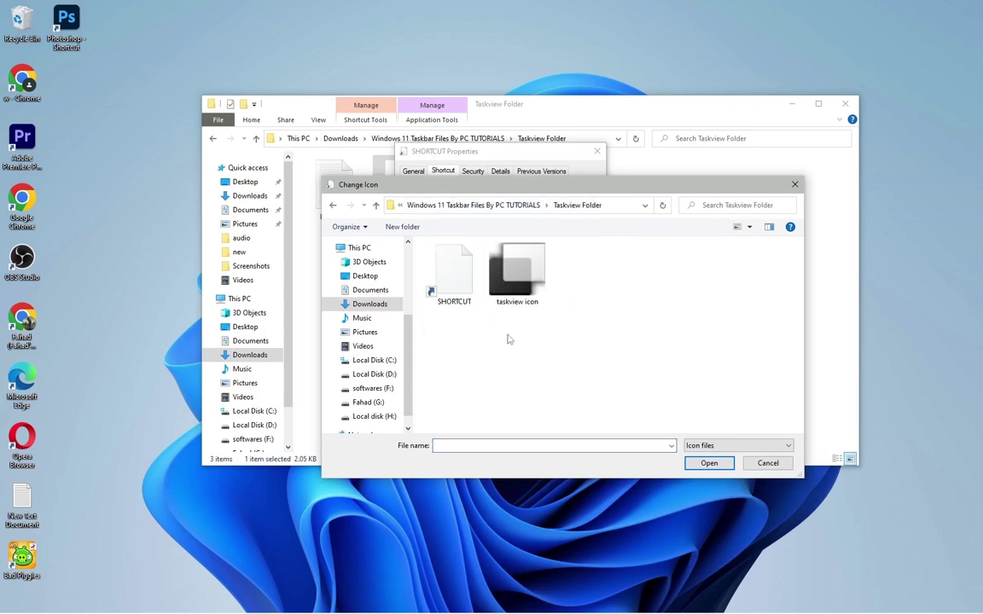
click(515, 275)
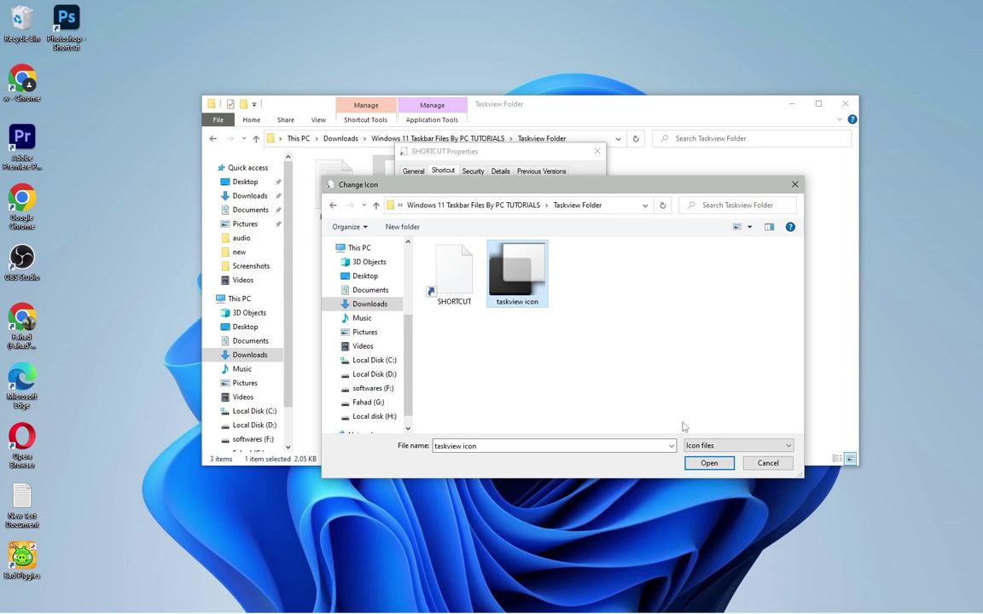
click(708, 462)
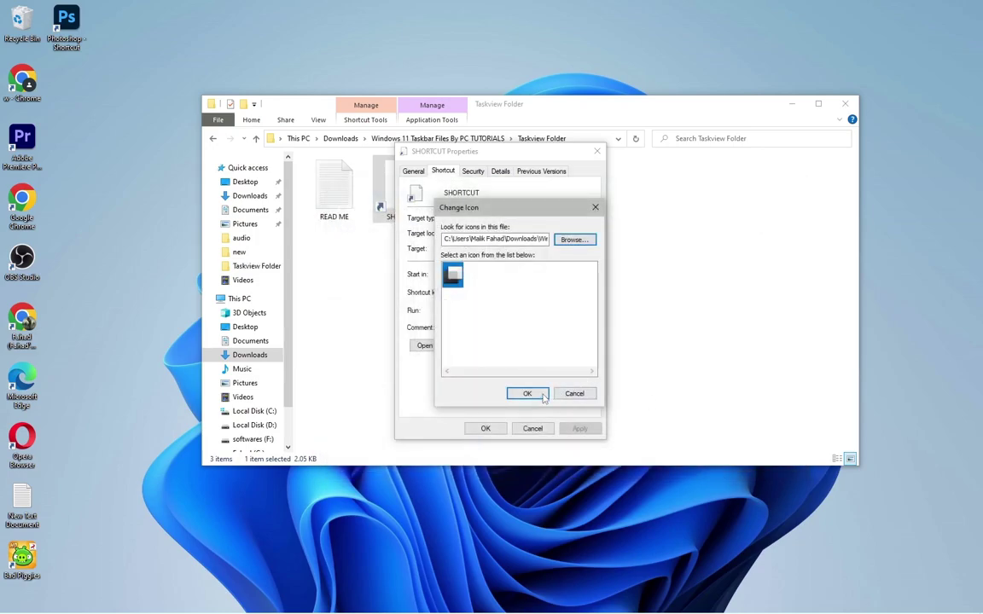
click(542, 396)
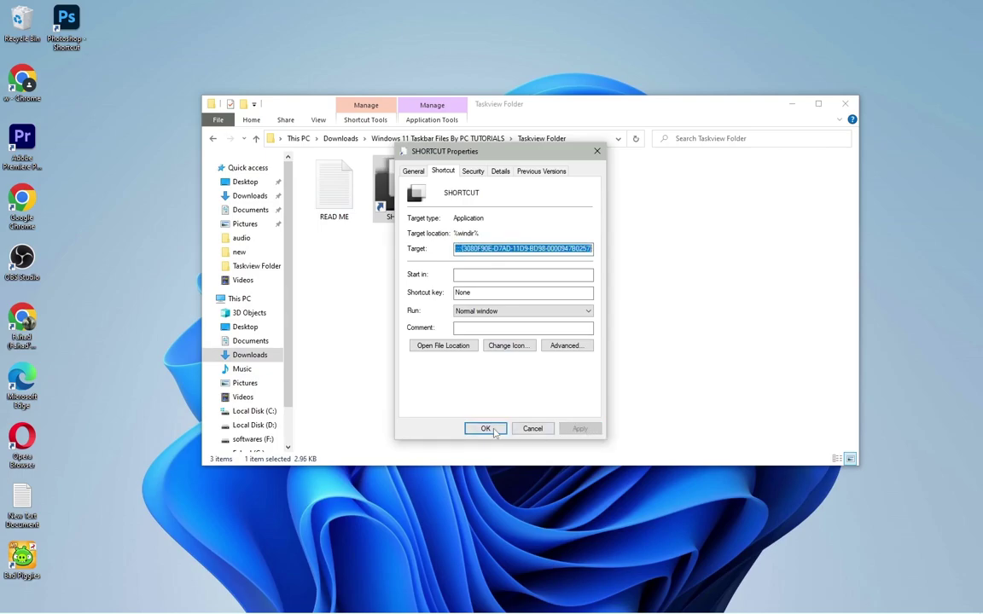
click(485, 430)
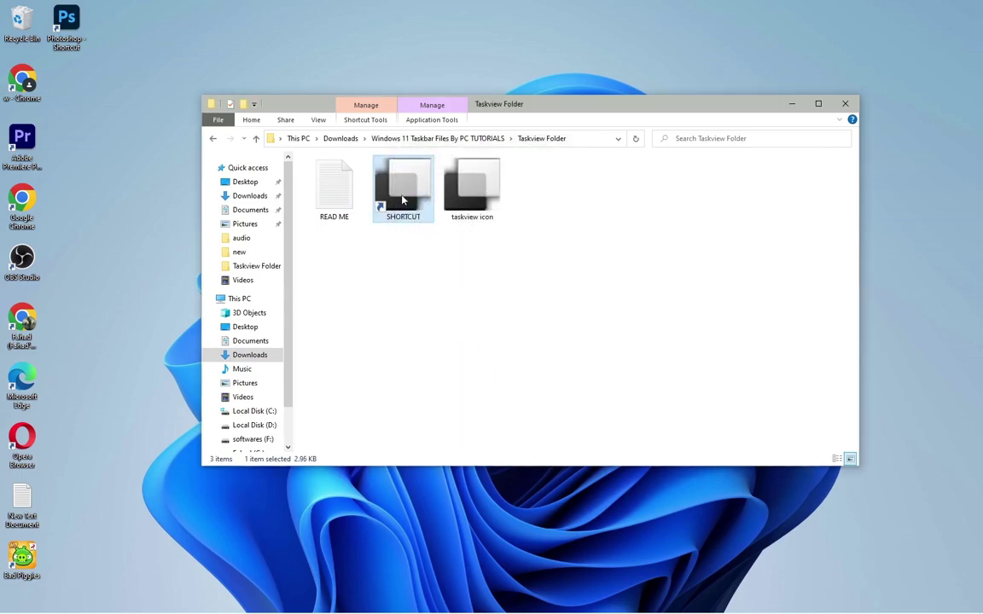
Test the Taskview Folder's SHORTCUT by running it, leave Task View, and pin the shortcut to the taskbar.
double_click(403, 200)
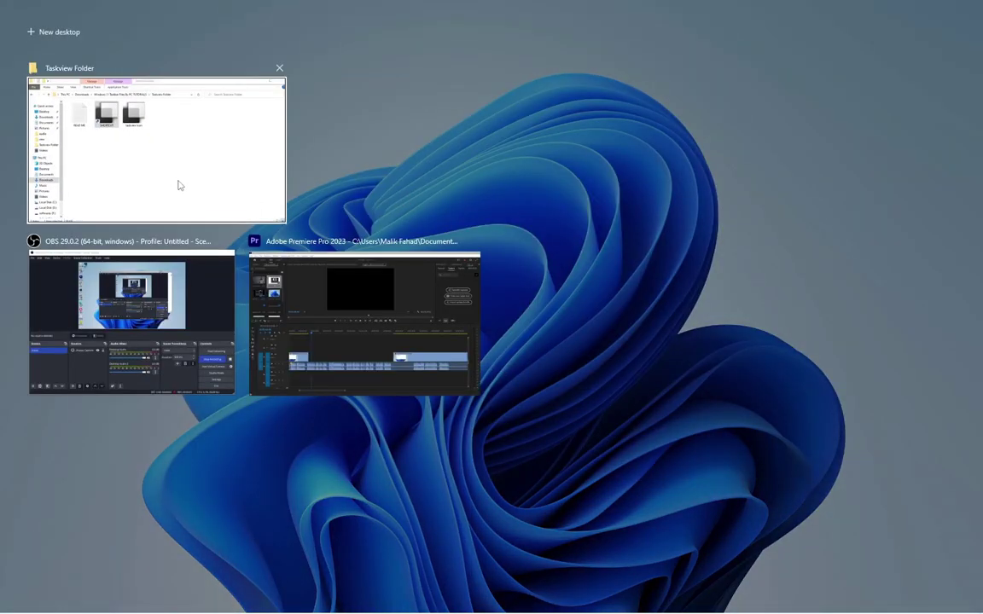
click(630, 205)
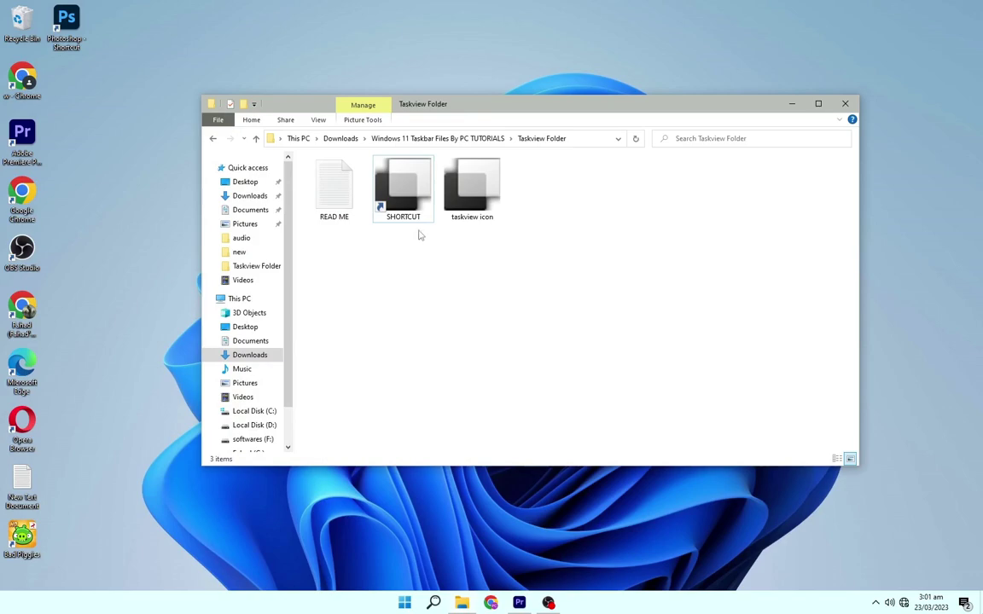
click(402, 184)
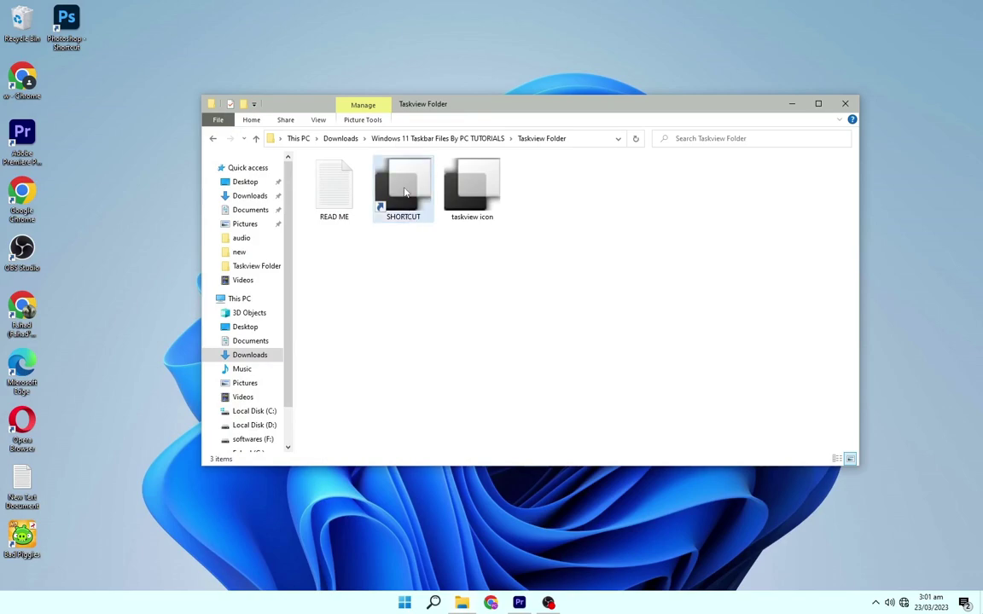
drag(403, 184, 384, 597)
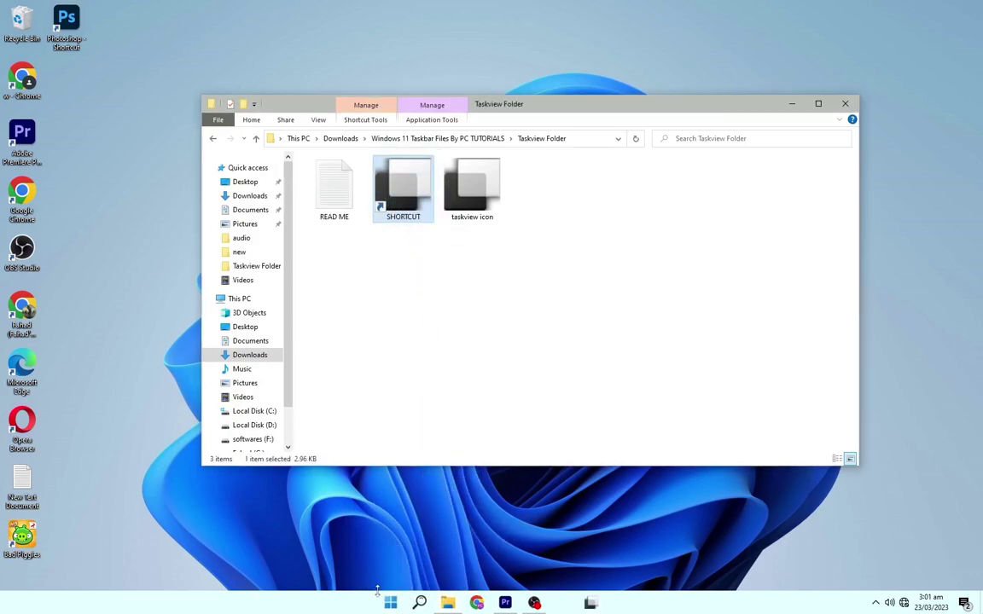
Move the pinned Task View shortcut beside Search on the taskbar, and open File Explorer Icon inside Windows 11 Taskbar Files By PC TUTORIALS in Downloads.
drag(591, 604, 445, 606)
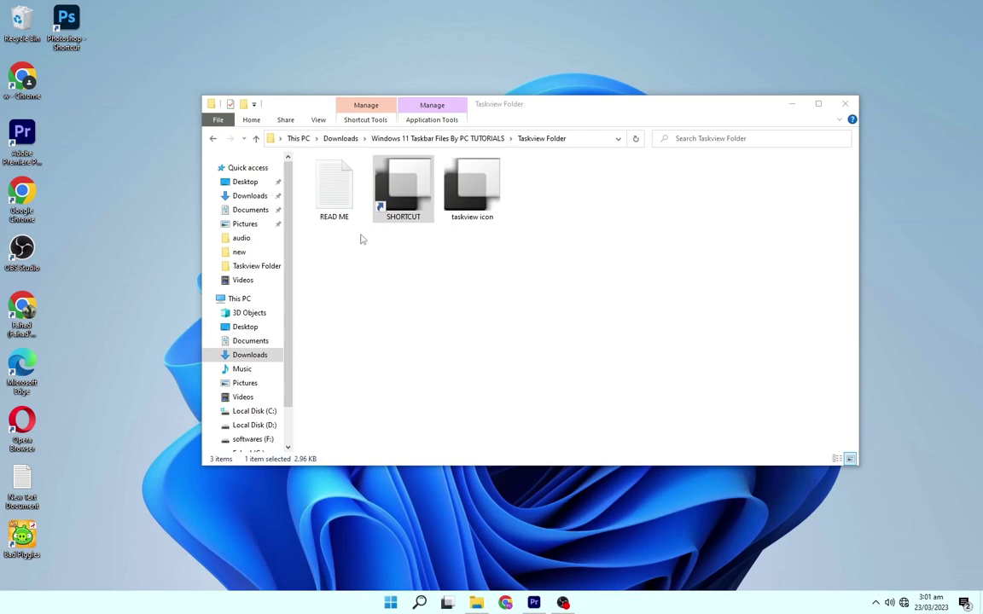
click(341, 138)
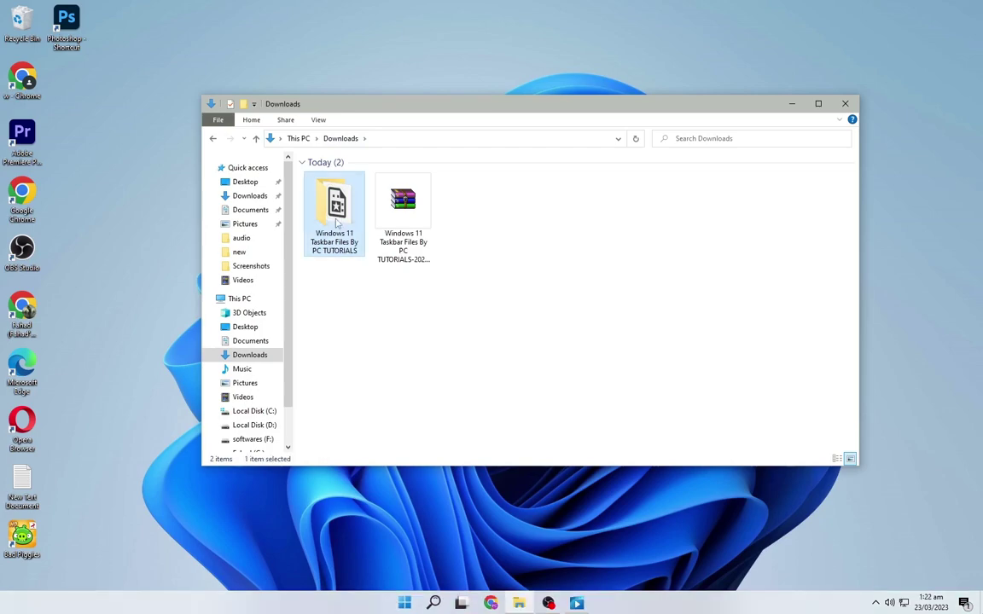
double_click(336, 213)
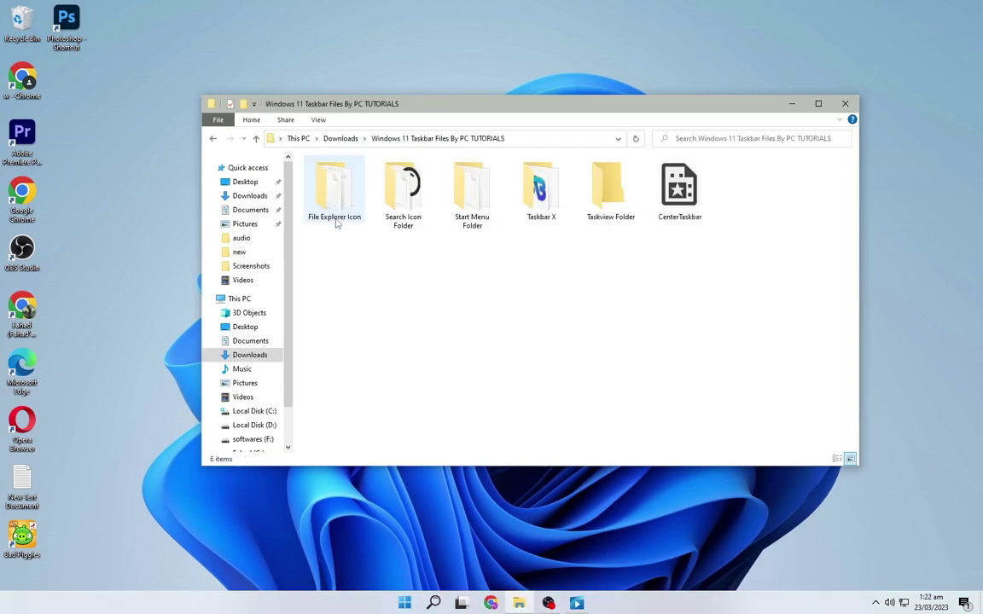
double_click(346, 214)
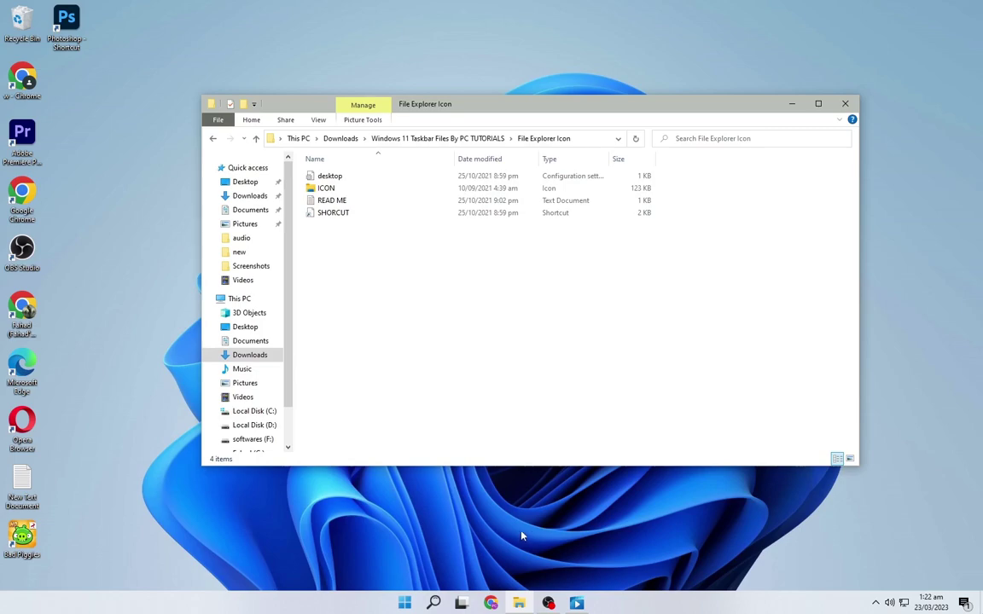
Unpin the original File Explorer from the taskbar.
click(519, 604)
right_click(519, 604)
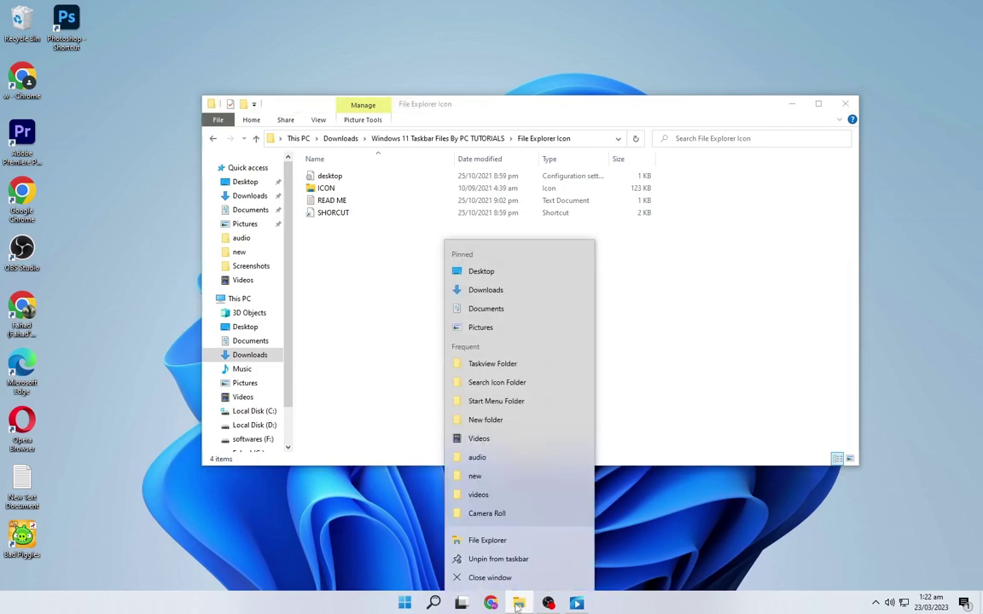
click(499, 559)
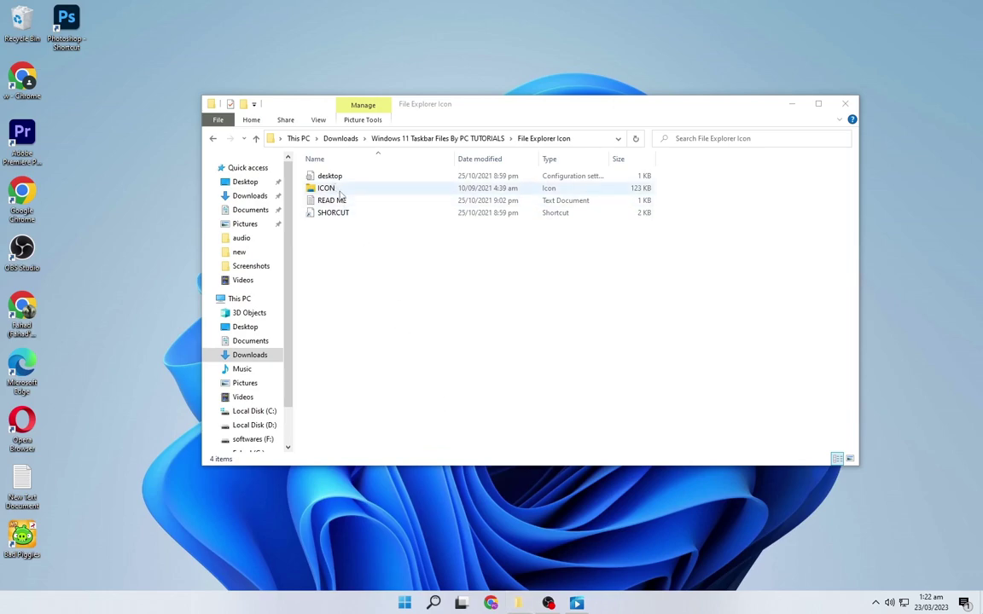
Open the properties of the SHORCUT file in the File Explorer Icon folder and start browsing for a replacement icon file.
right_click(376, 210)
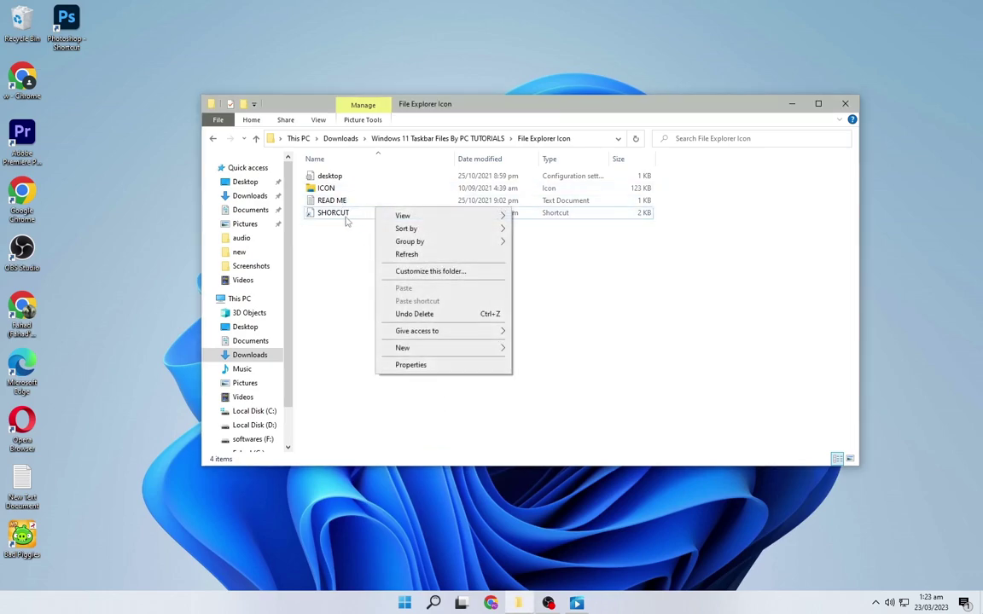
right_click(347, 220)
click(416, 373)
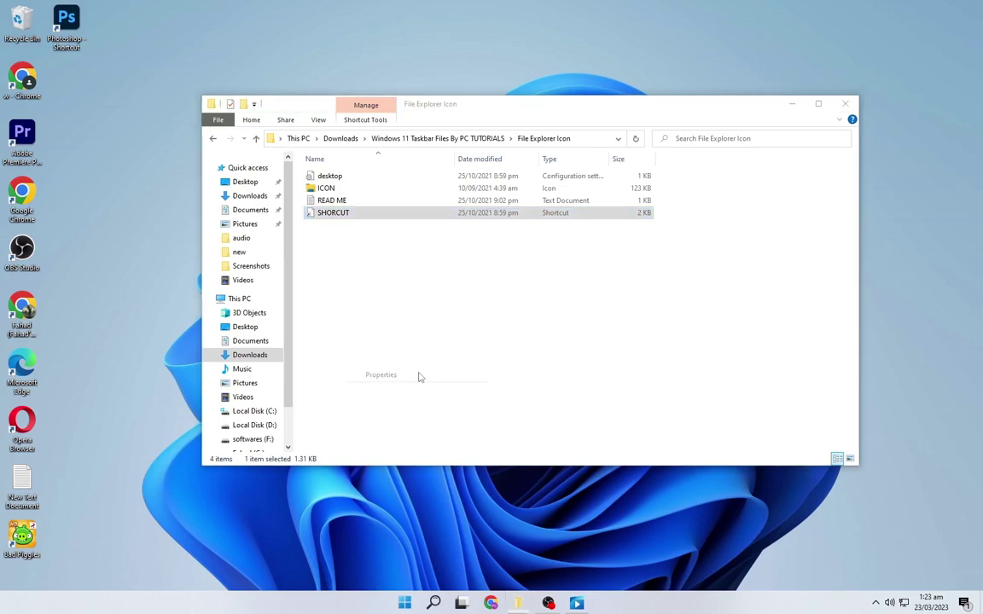
click(482, 420)
click(560, 275)
click(521, 314)
drag(493, 361, 304, 157)
Assign the ICON file from the File Explorer Icon folder in Downloads to the SHORCUT file and save its properties.
click(274, 271)
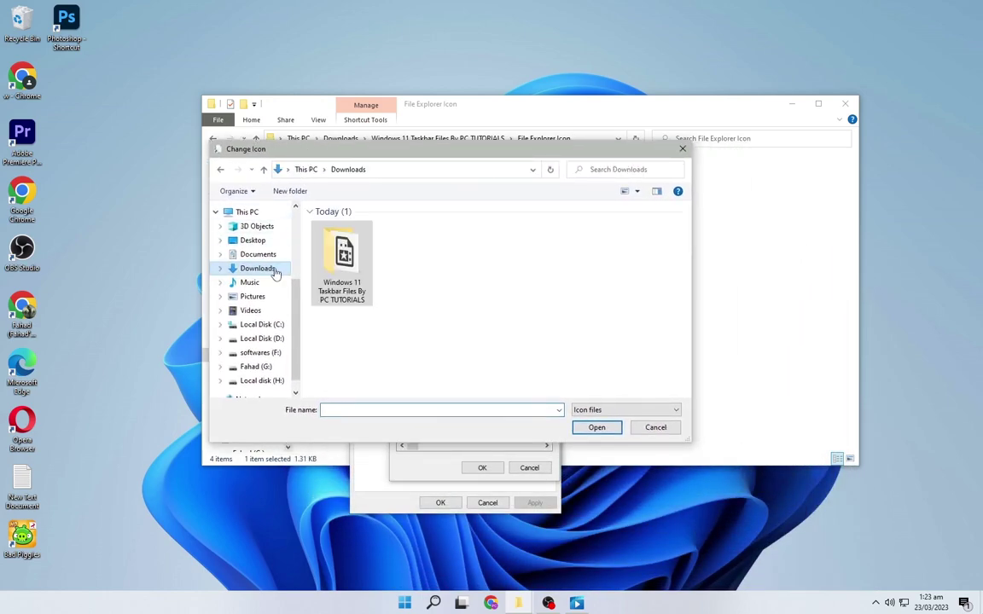
double_click(343, 256)
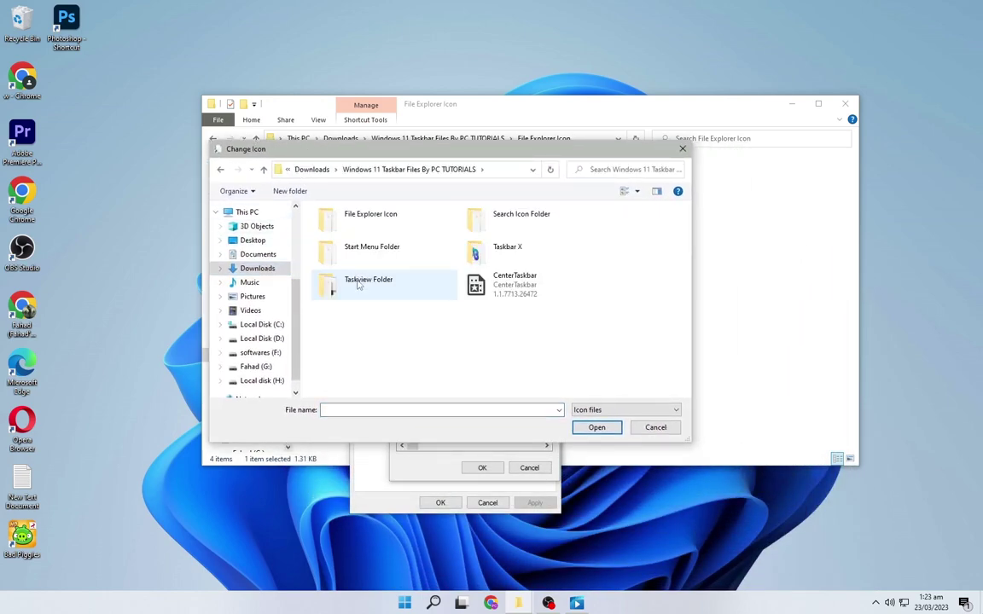
click(369, 231)
double_click(369, 230)
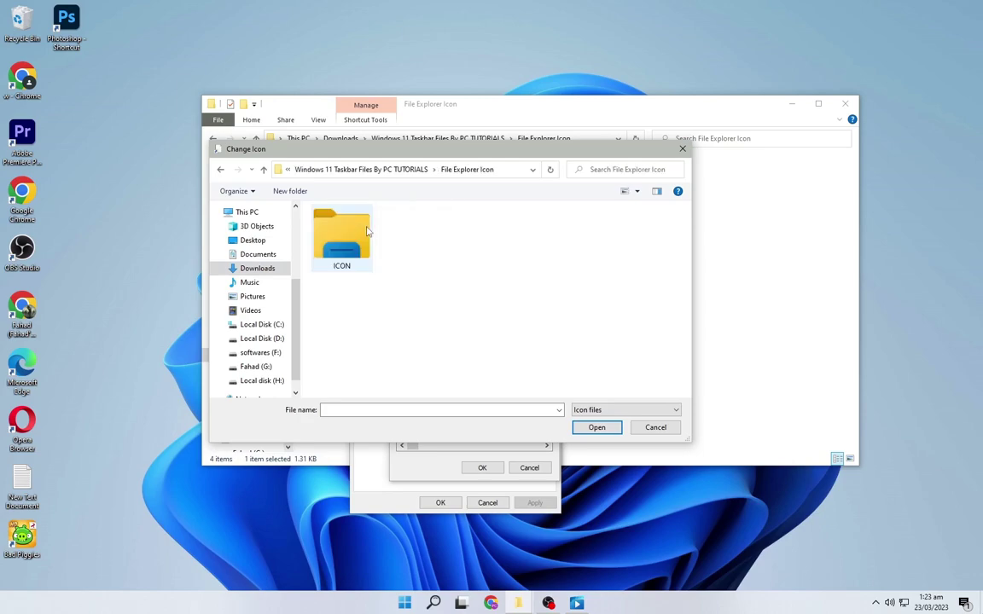
click(360, 238)
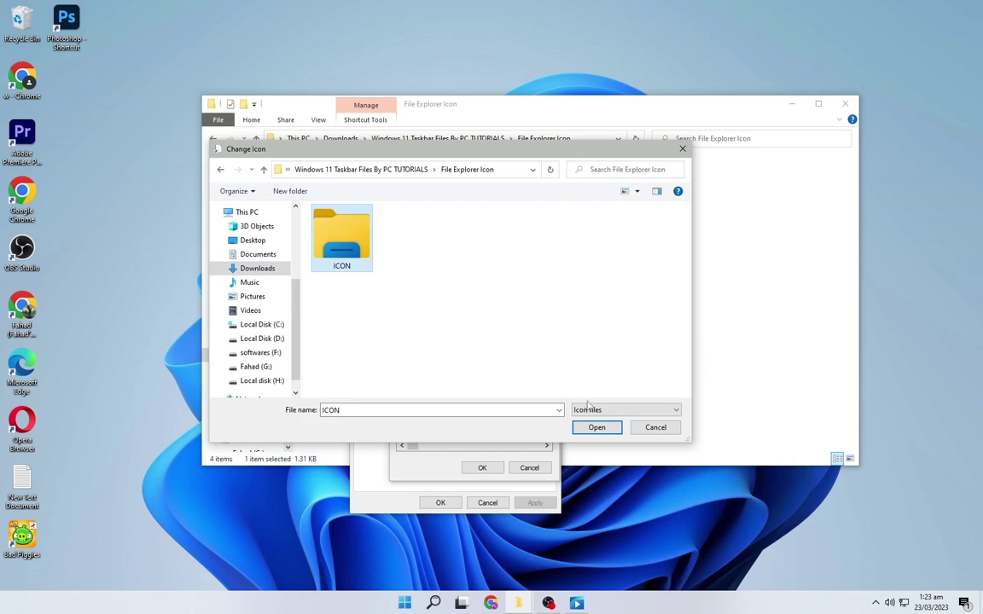
click(597, 428)
click(476, 469)
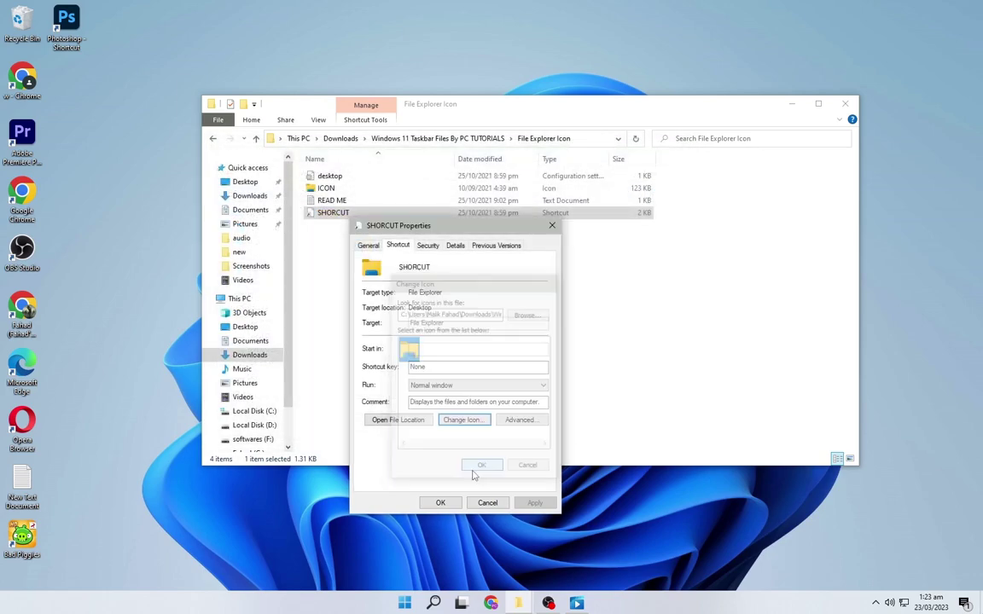
click(535, 503)
click(440, 502)
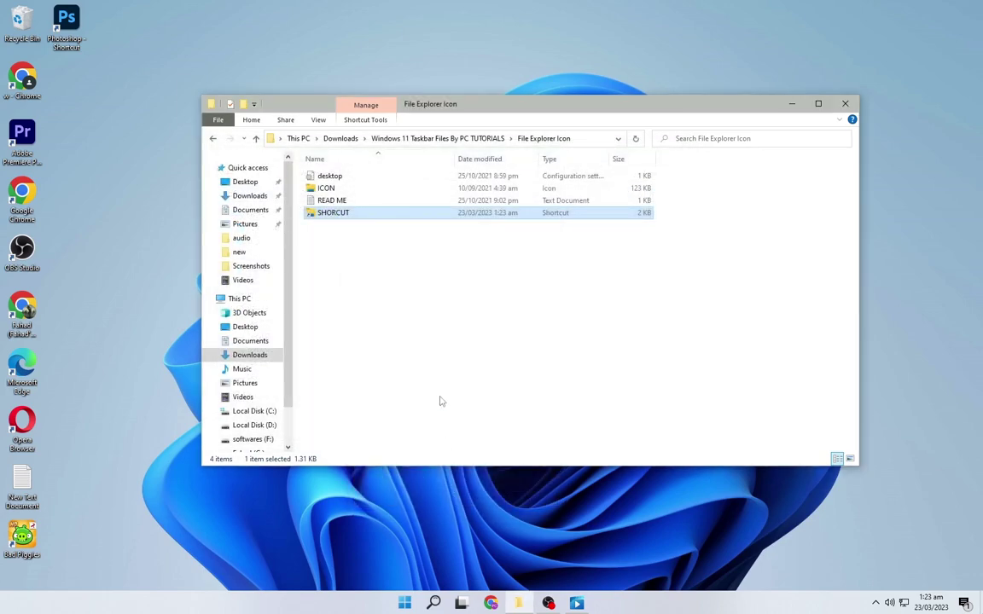
Pin the File Explorer Icon folder's SHORCUT file to the taskbar.
drag(389, 218, 383, 602)
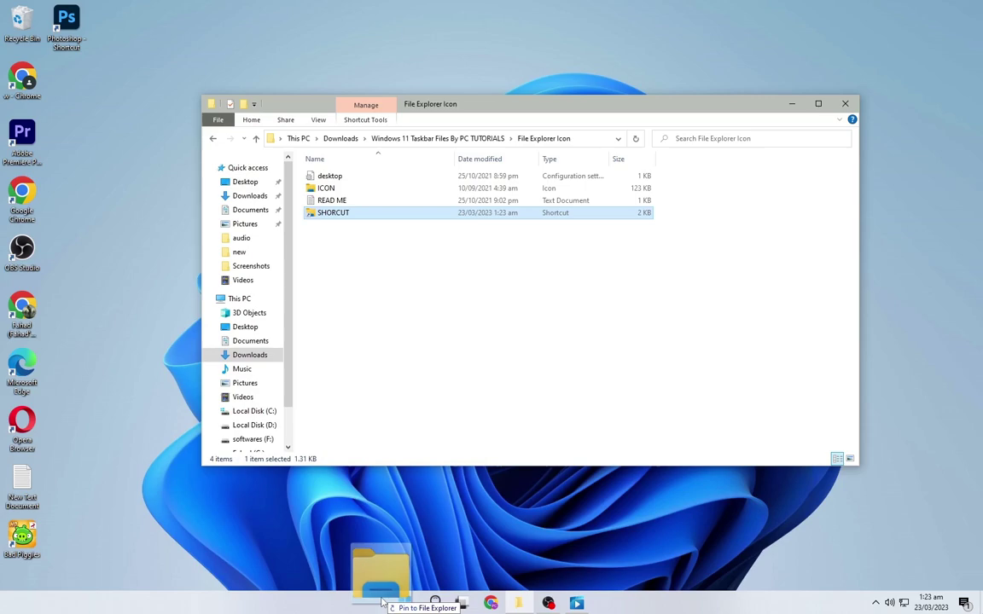
drag(382, 602, 382, 602)
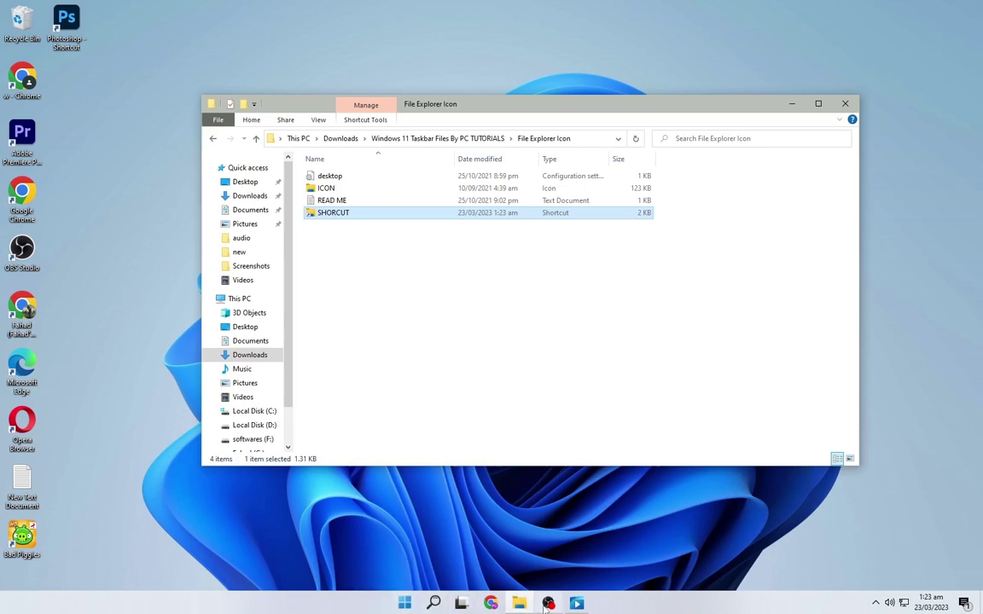
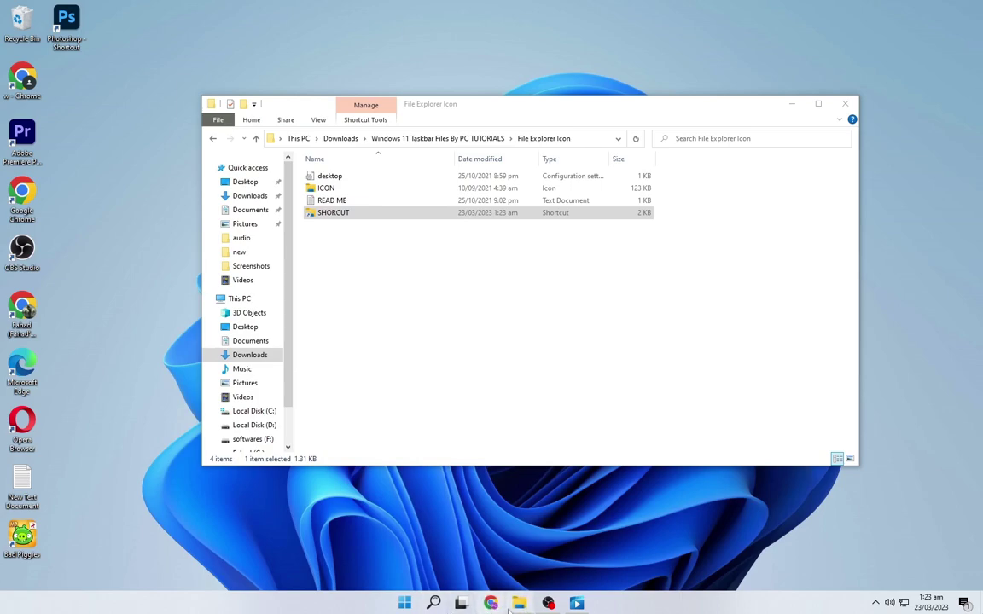
drag(501, 609, 510, 609)
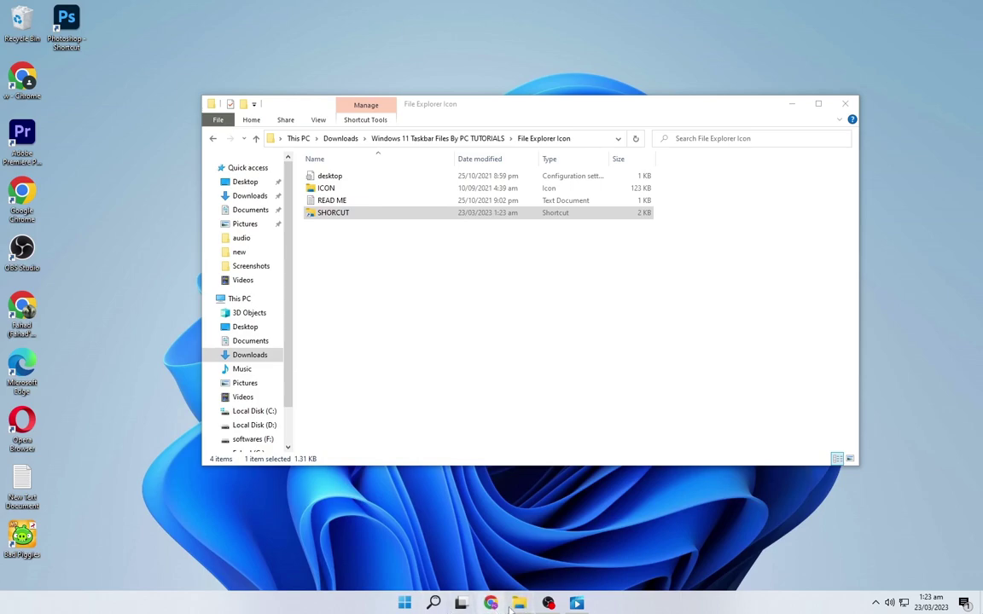
Minimize the folder window and test the pinned Start, Search and Task View shortcuts, closing each view again.
click(792, 105)
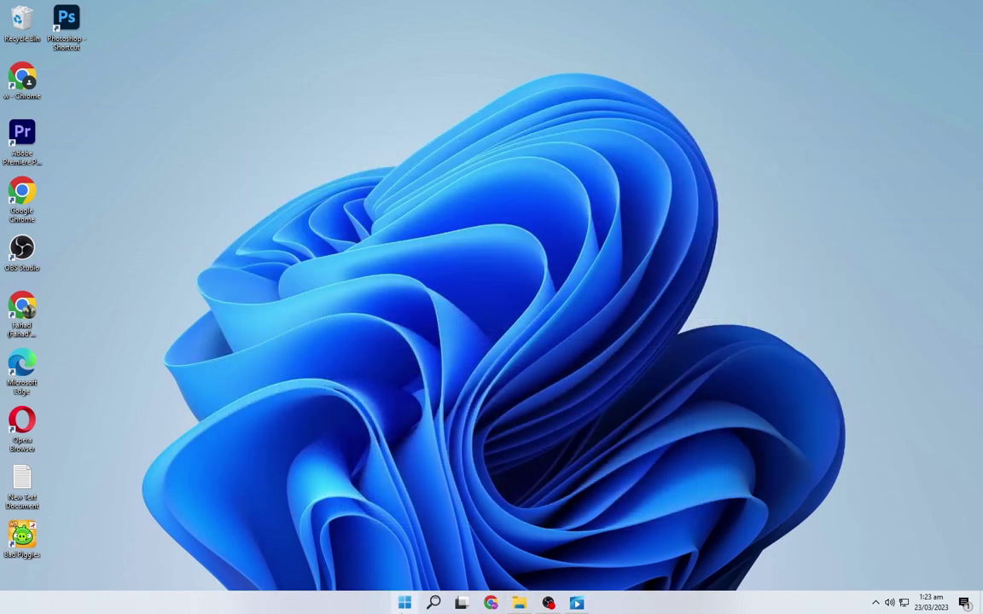
click(404, 604)
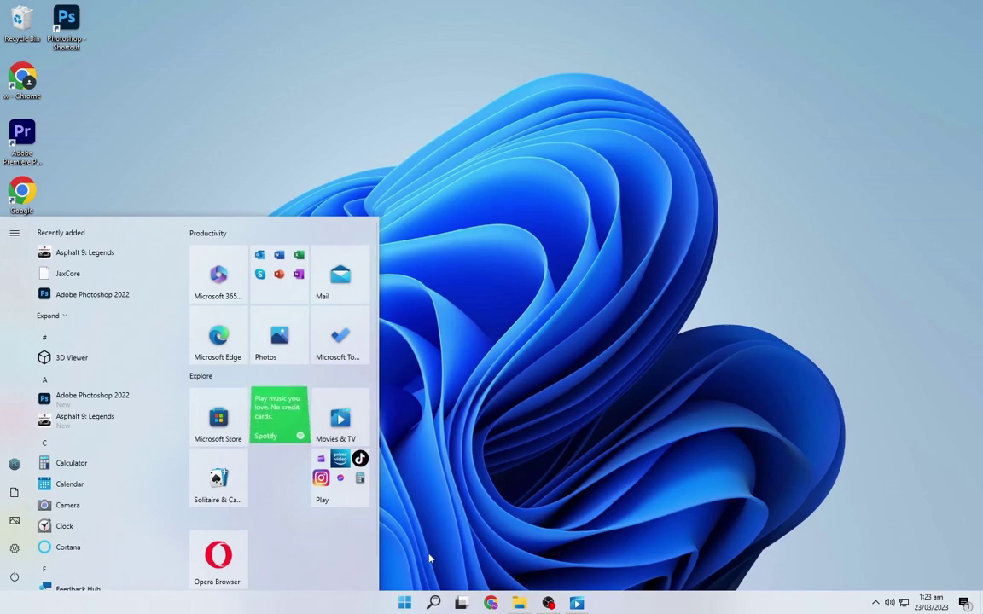
click(447, 577)
key(super+s)
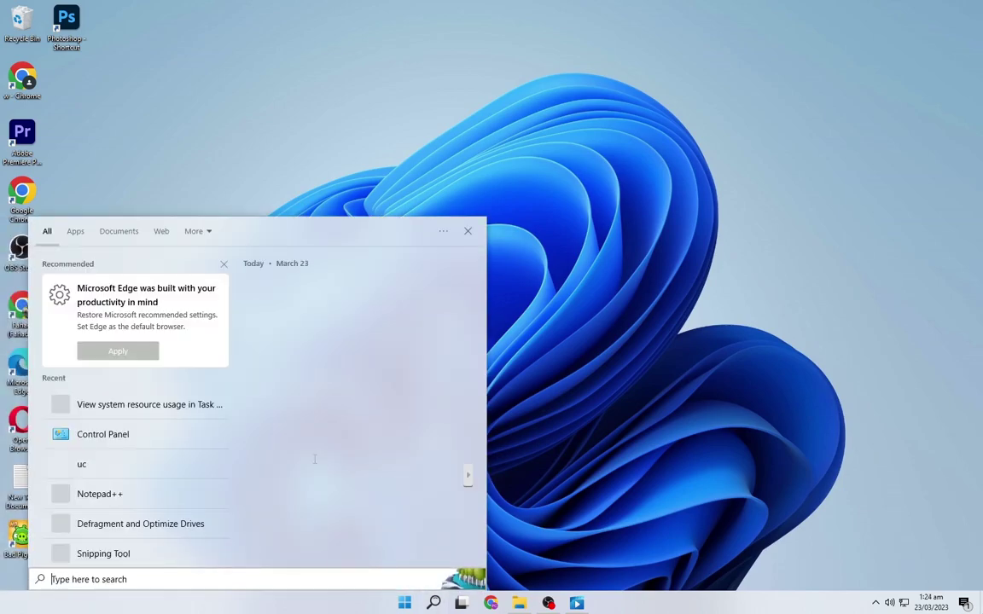
click(541, 478)
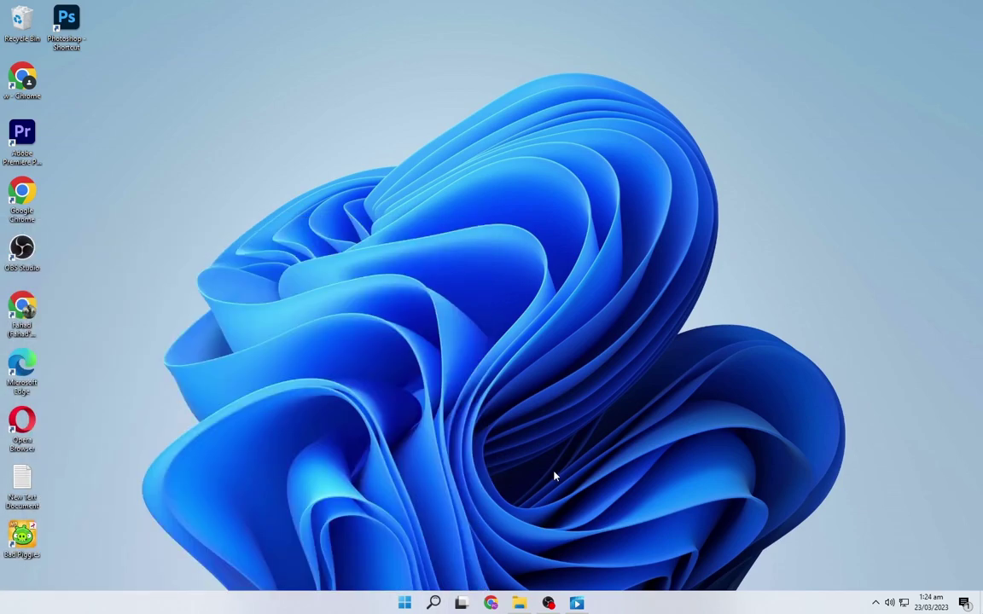
click(460, 605)
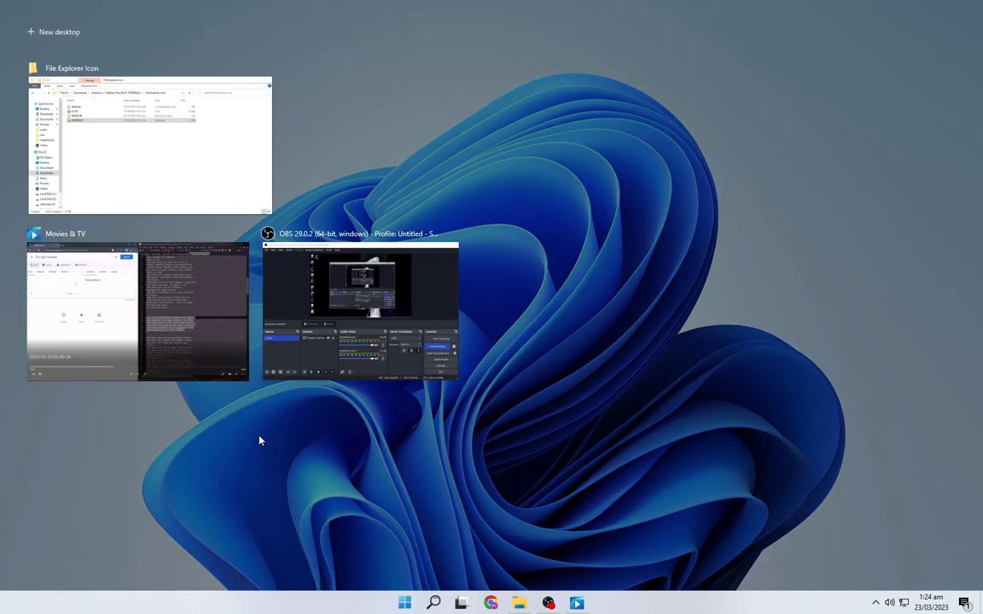
click(293, 443)
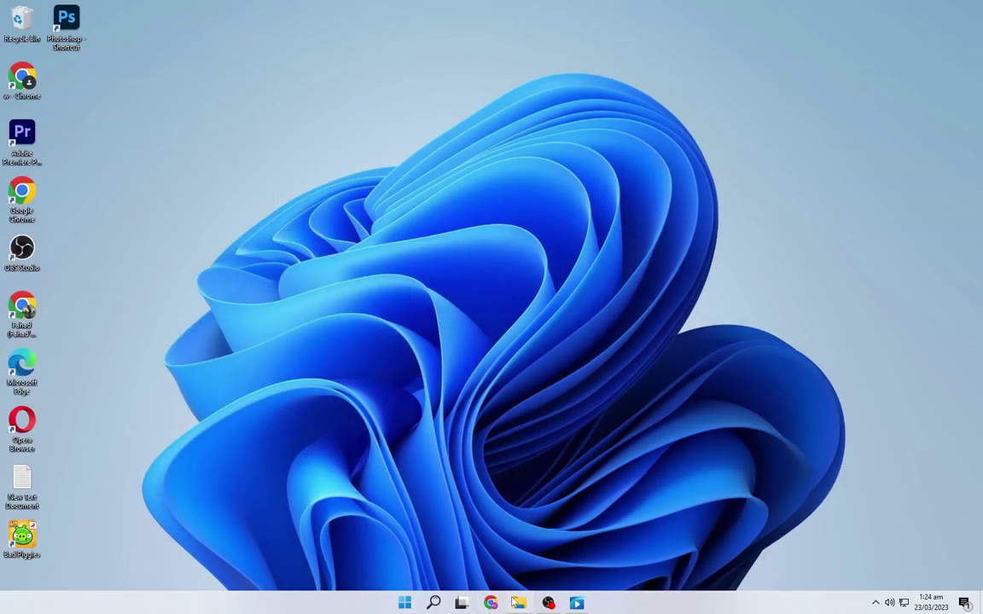
Restore the folder window, open the Taskbar X folder in Windows 11 Taskbar Files By PC TUTORIALS, and launch the TaskbarX Configurator application.
click(519, 604)
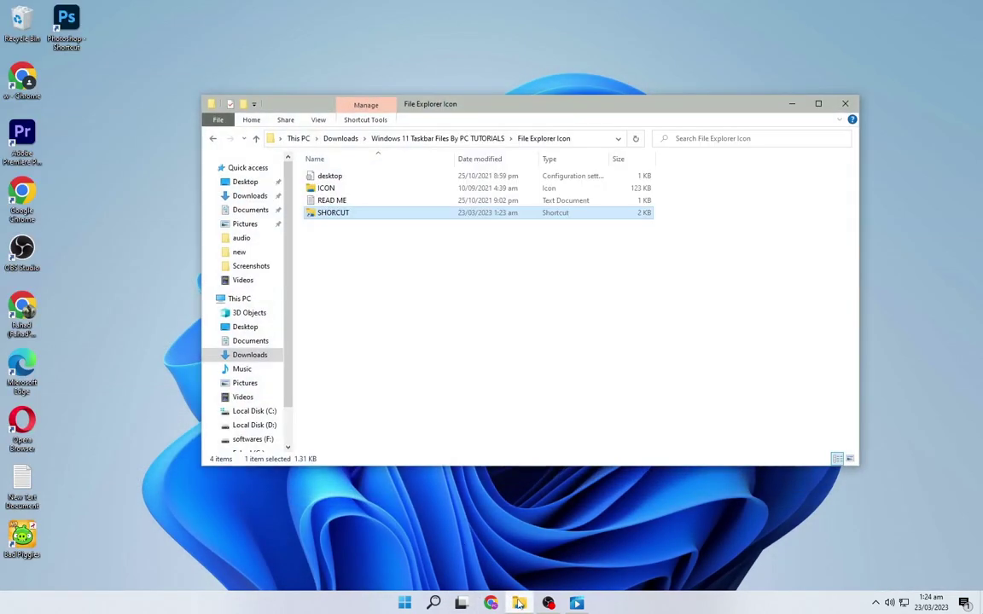
click(339, 139)
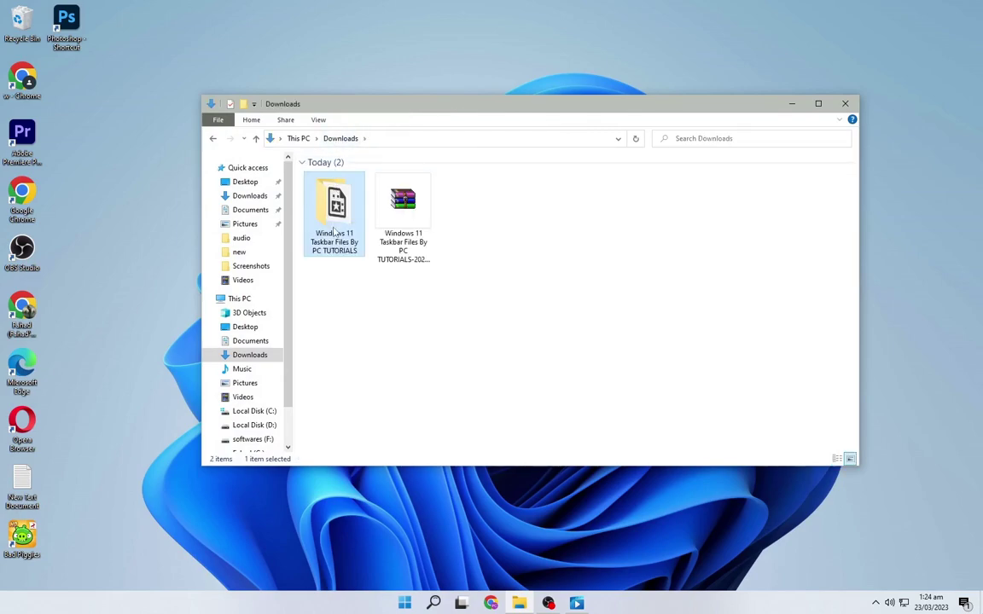
double_click(336, 221)
double_click(540, 192)
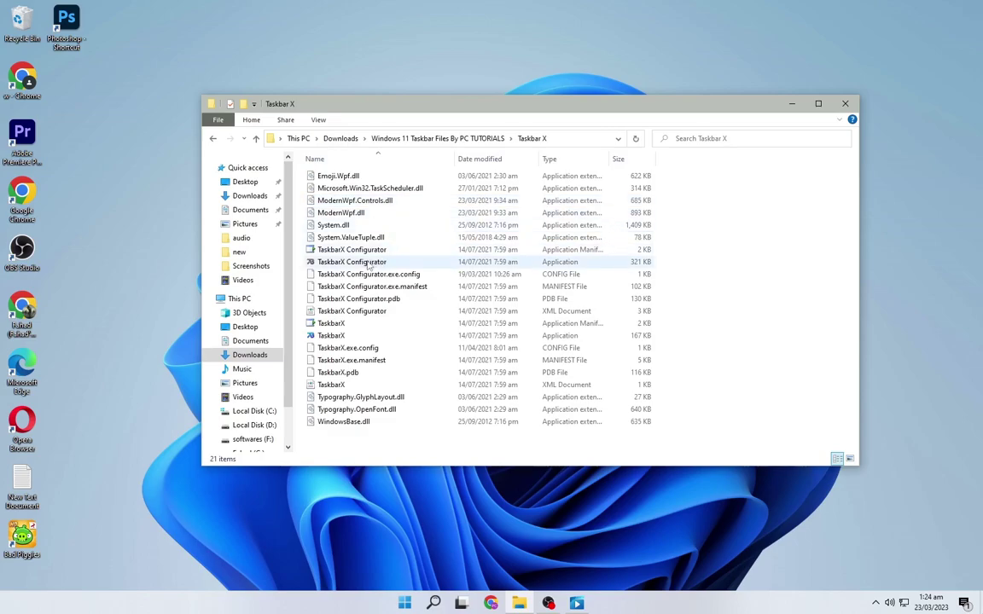
click(336, 265)
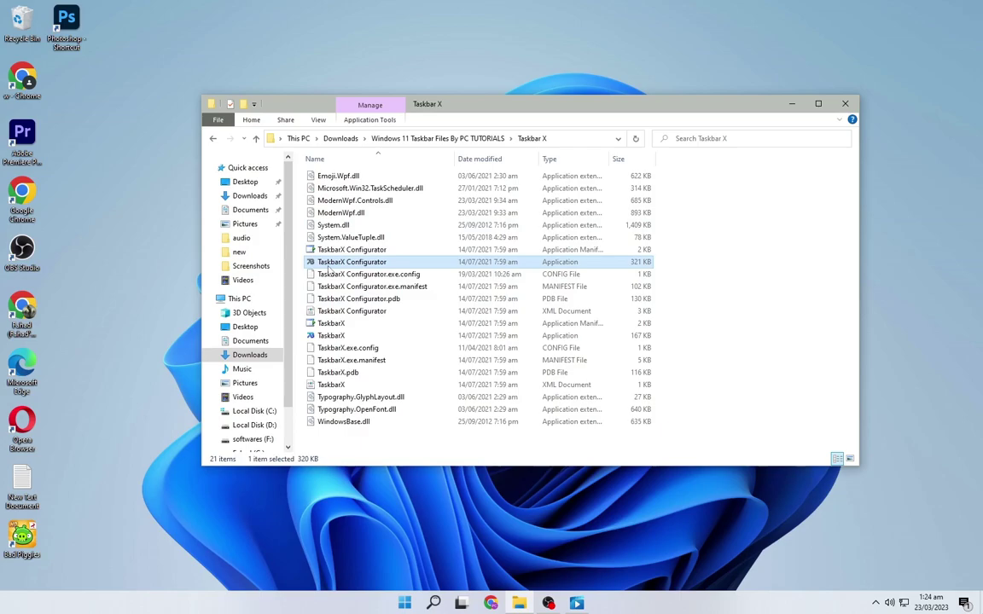
drag(215, 74, 392, 99)
Apply the Transparent Gradient taskbar style with red 227, green 255, blue 255 and alpha 100%, and close the configurator.
click(379, 189)
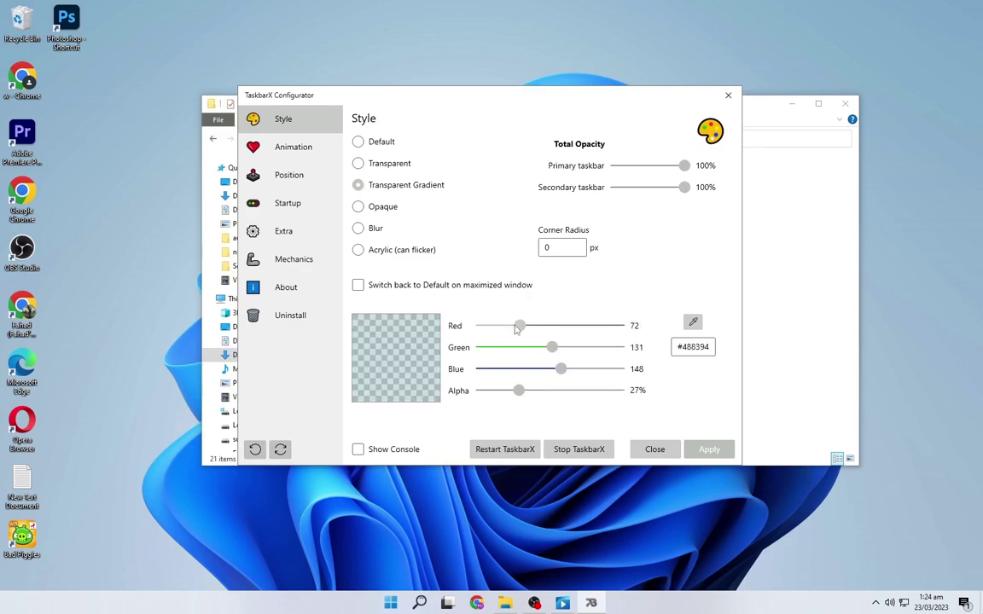
drag(523, 329, 621, 327)
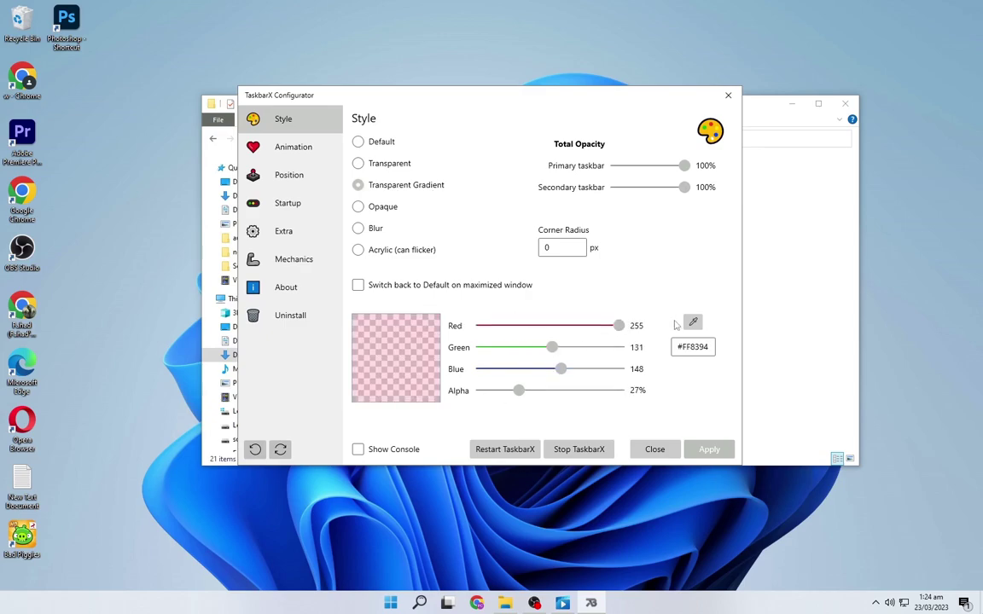
drag(554, 350, 620, 348)
drag(560, 369, 616, 367)
drag(618, 326, 598, 327)
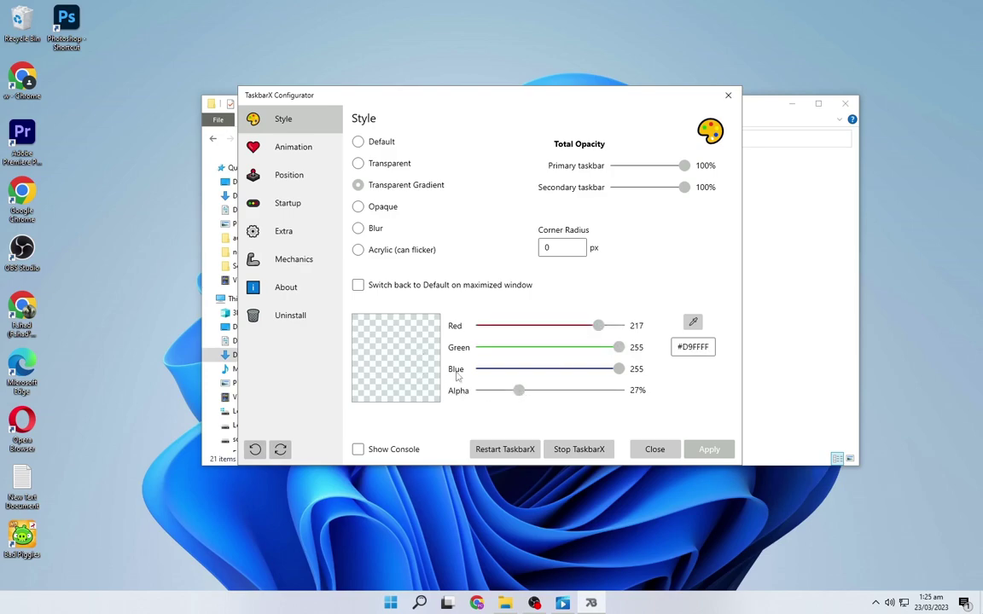
drag(519, 392, 643, 395)
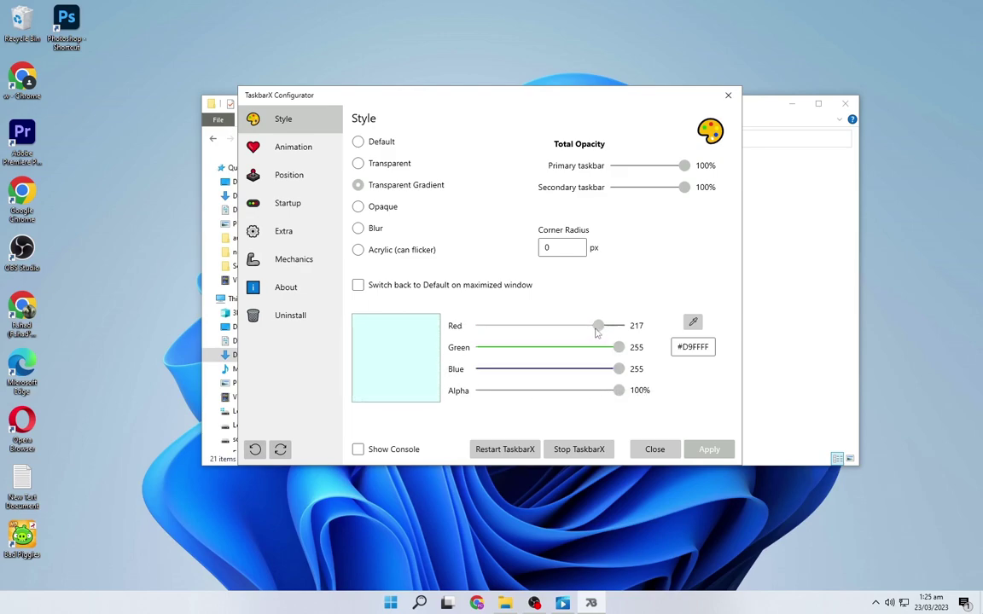
mouse_move(598, 328)
mouse_down()
mouse_move(612, 326)
mouse_move(492, 326)
mouse_move(602, 325)
mouse_up()
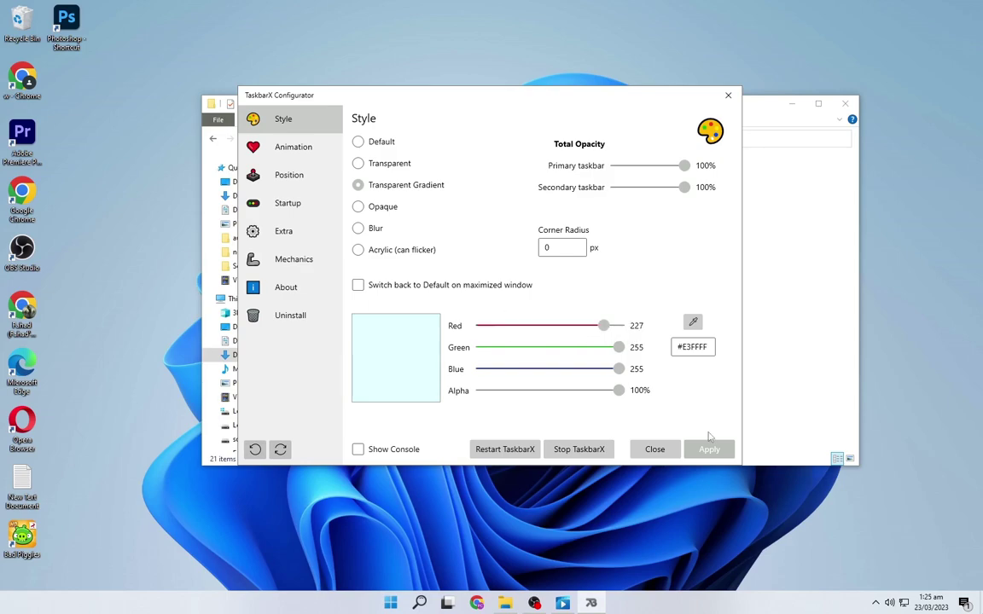
click(714, 450)
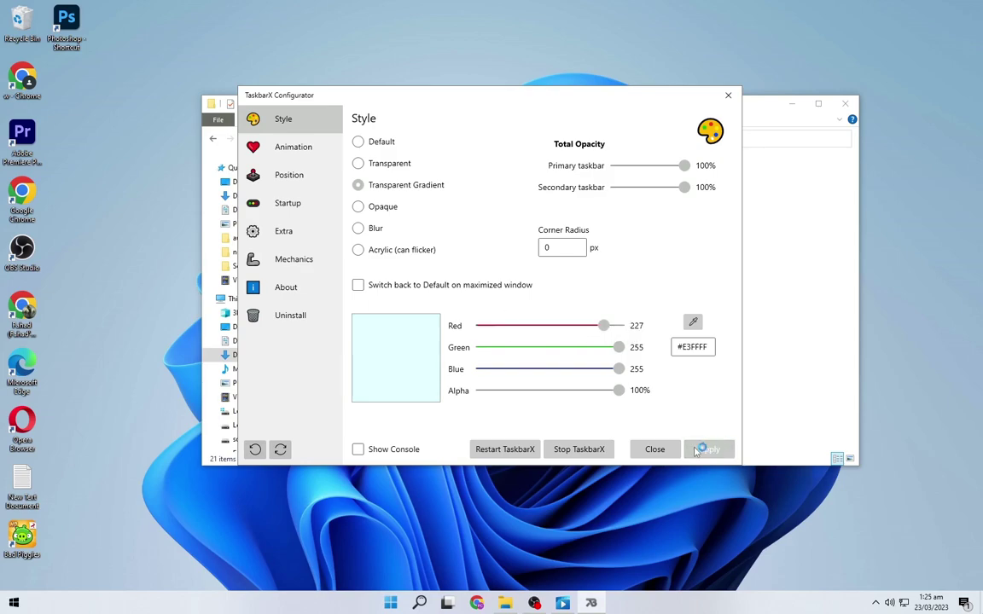
click(669, 450)
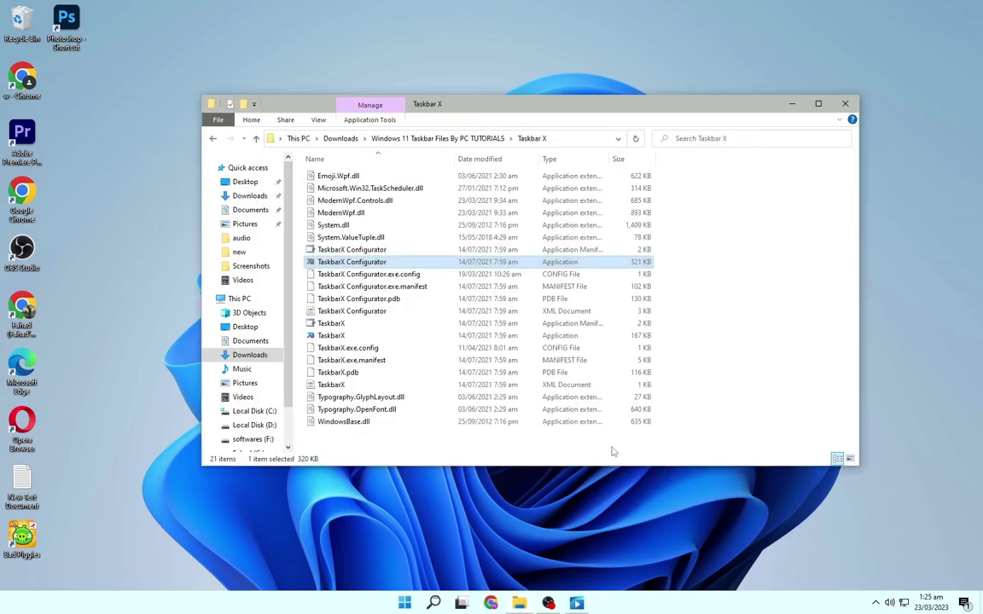
Close the Taskbar X folder window and turn off showing desktop icons.
click(845, 103)
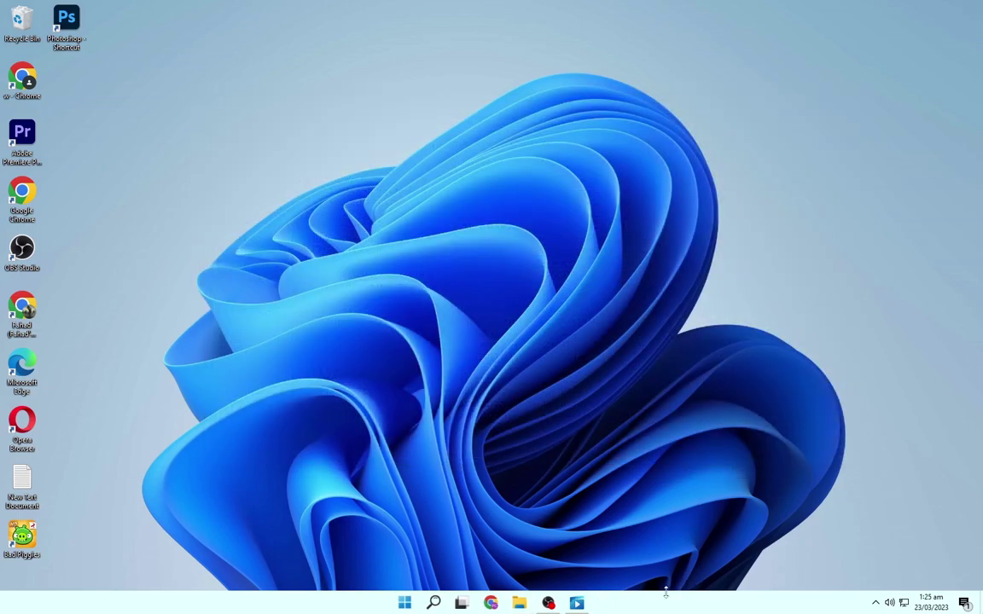
right_click(539, 150)
mouse_move(640, 161)
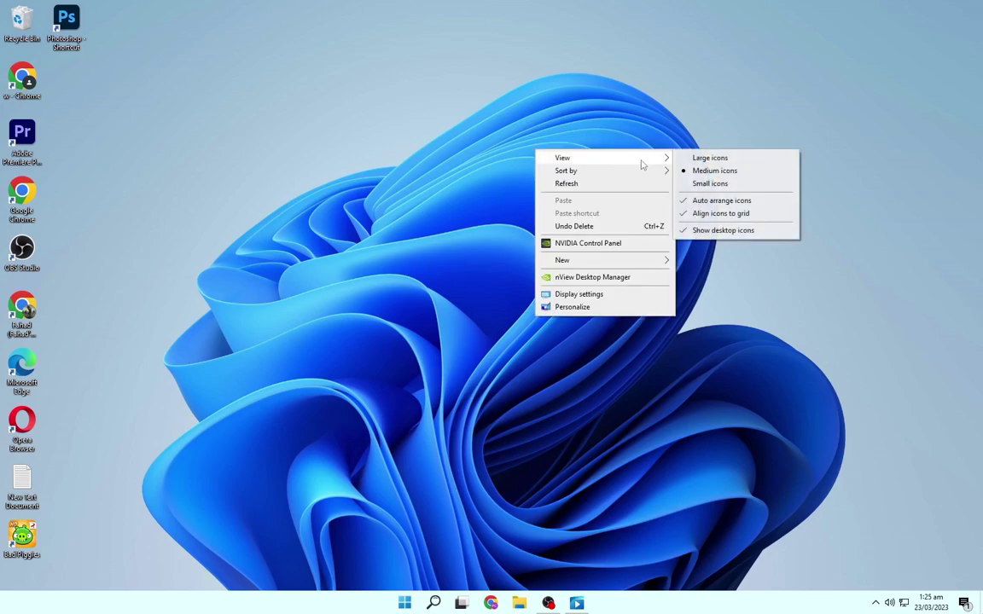
click(708, 227)
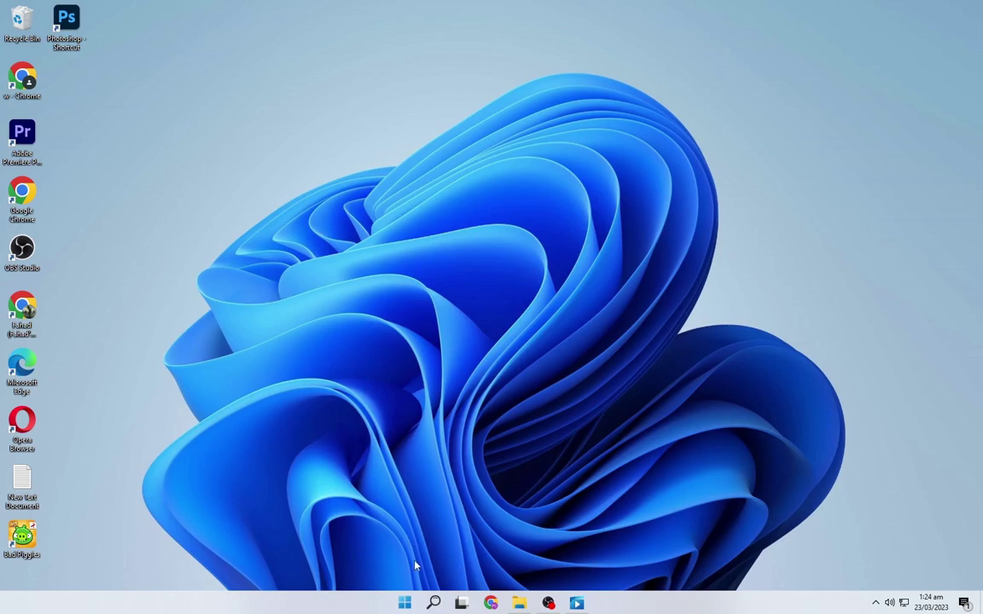
Turn on Use Start full screen in the Start personalization settings, and close Settings.
key(super+i)
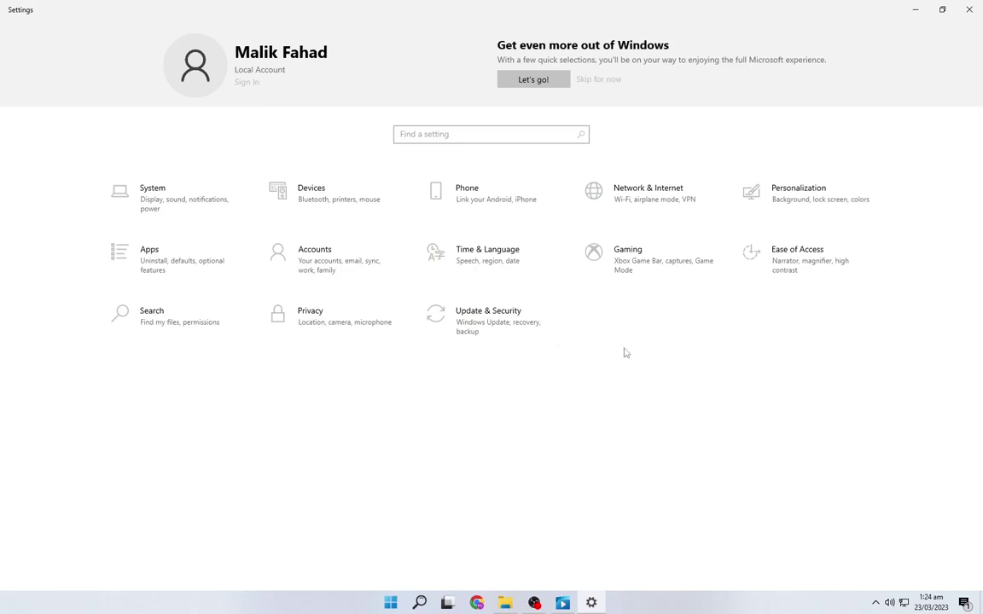
click(782, 206)
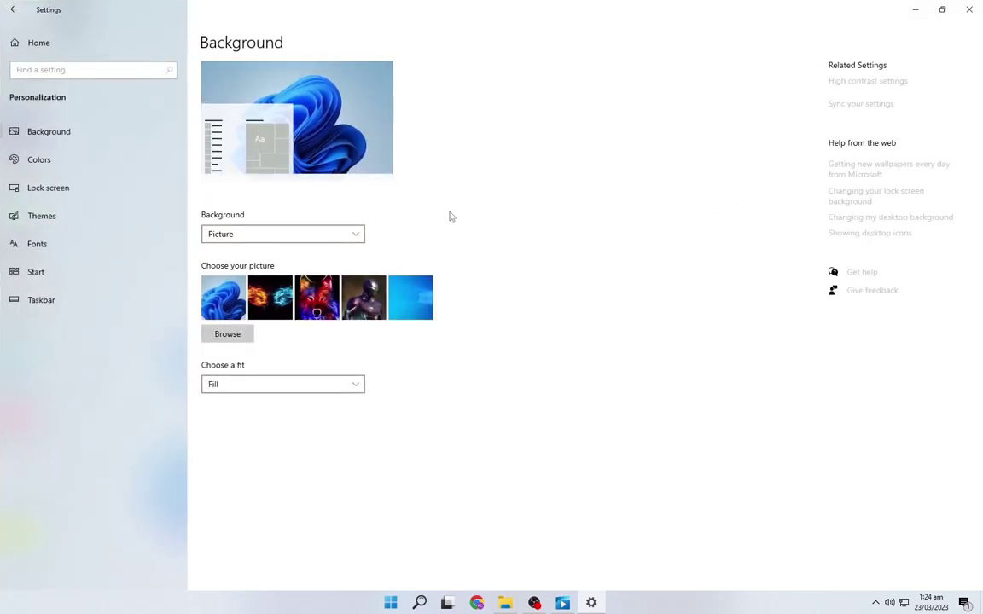
click(47, 277)
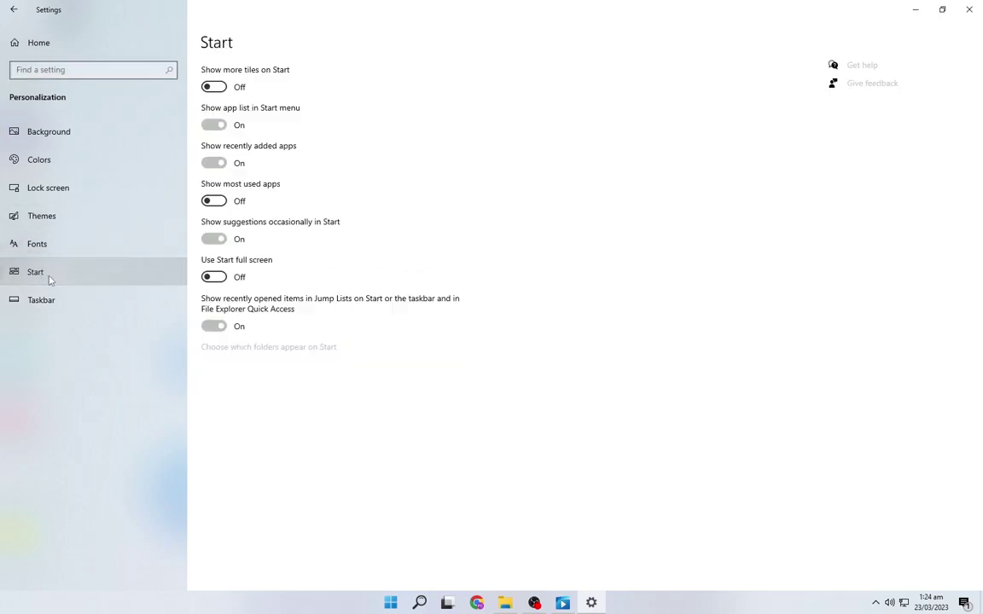
click(214, 279)
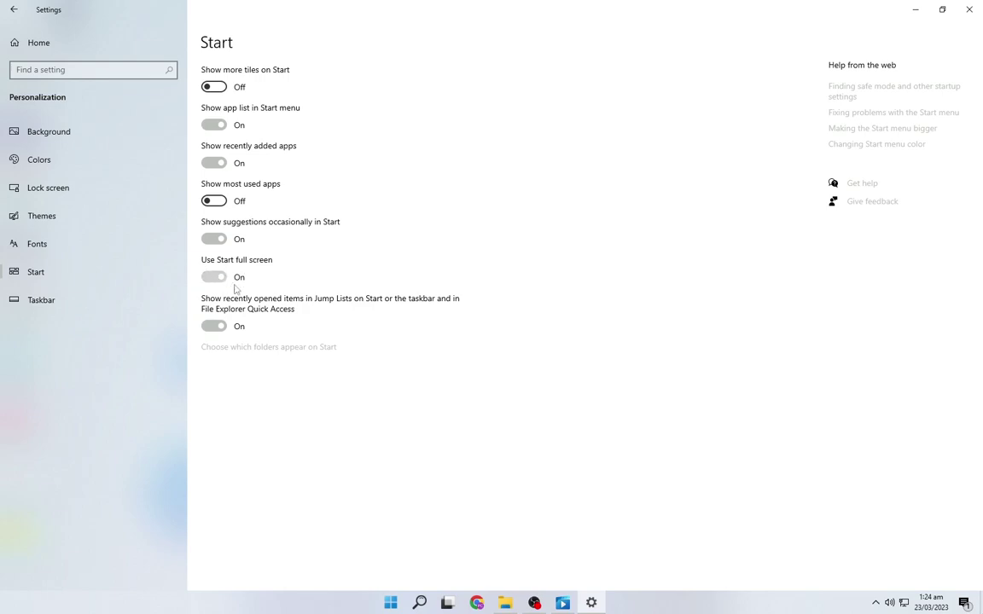
click(969, 9)
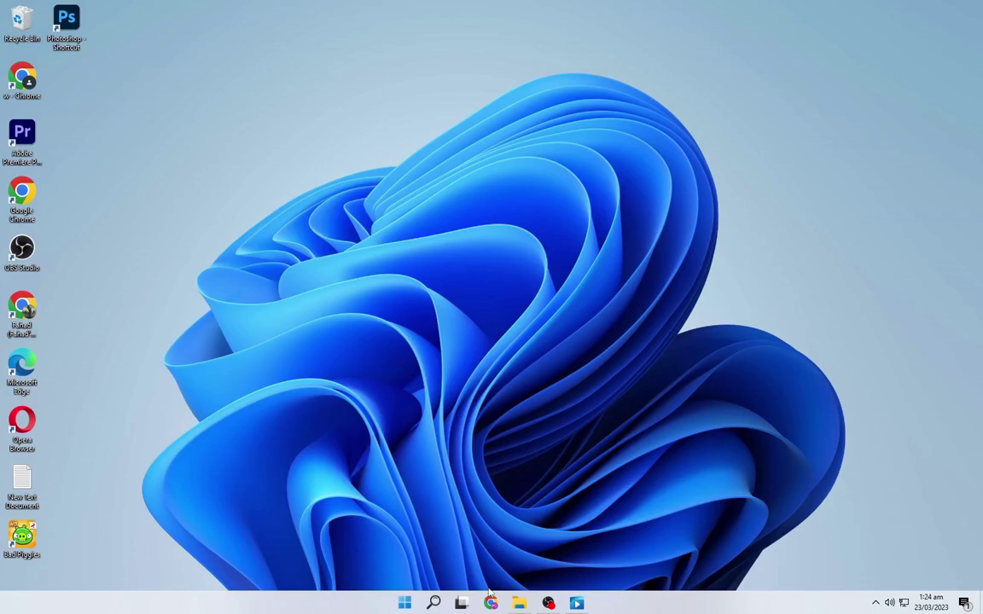
Test the full-screen Start, Search, Task View and File Explorer from the restyled desktop, closing each view again.
click(405, 604)
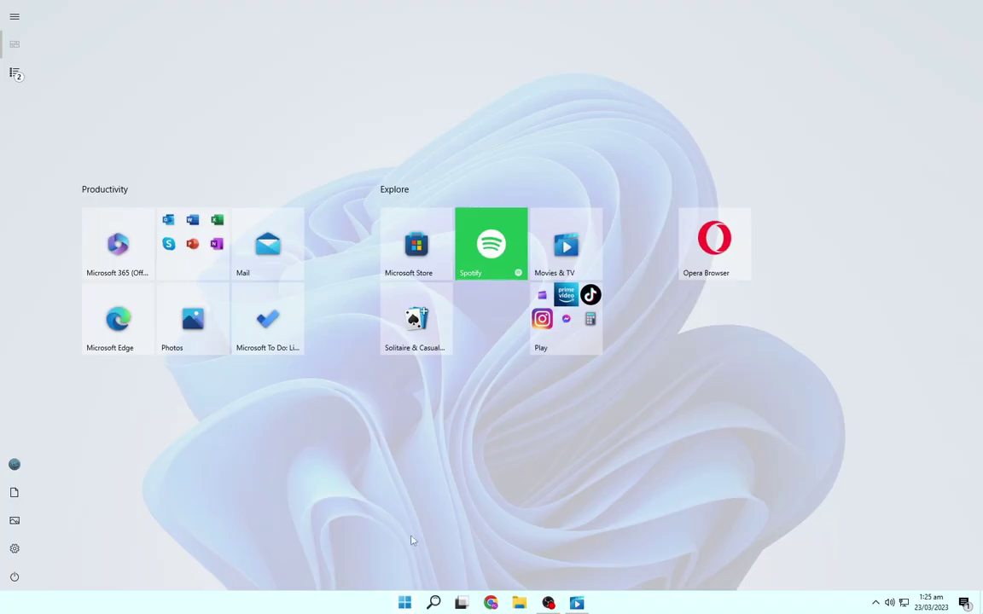
click(655, 607)
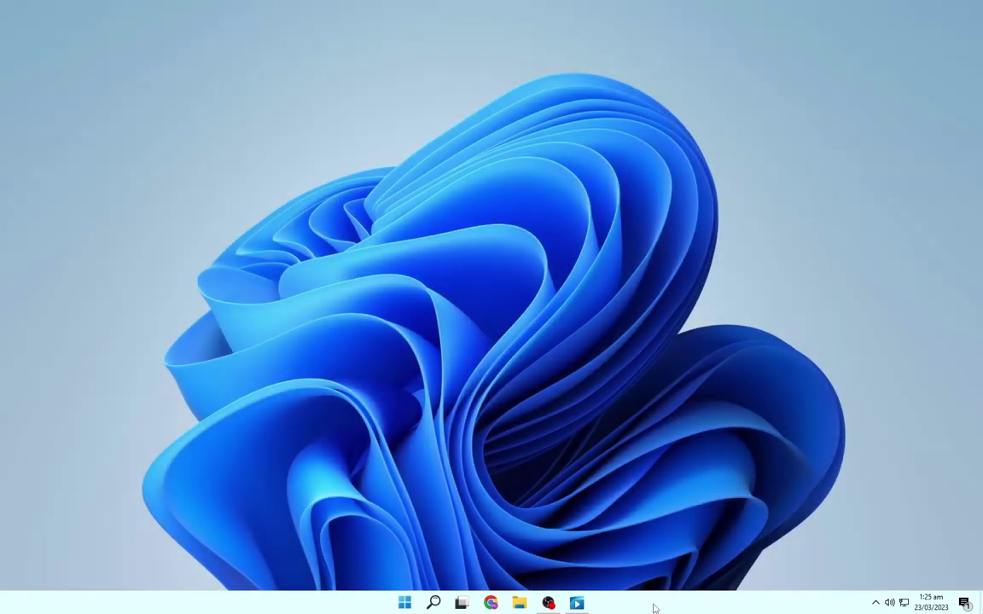
click(436, 602)
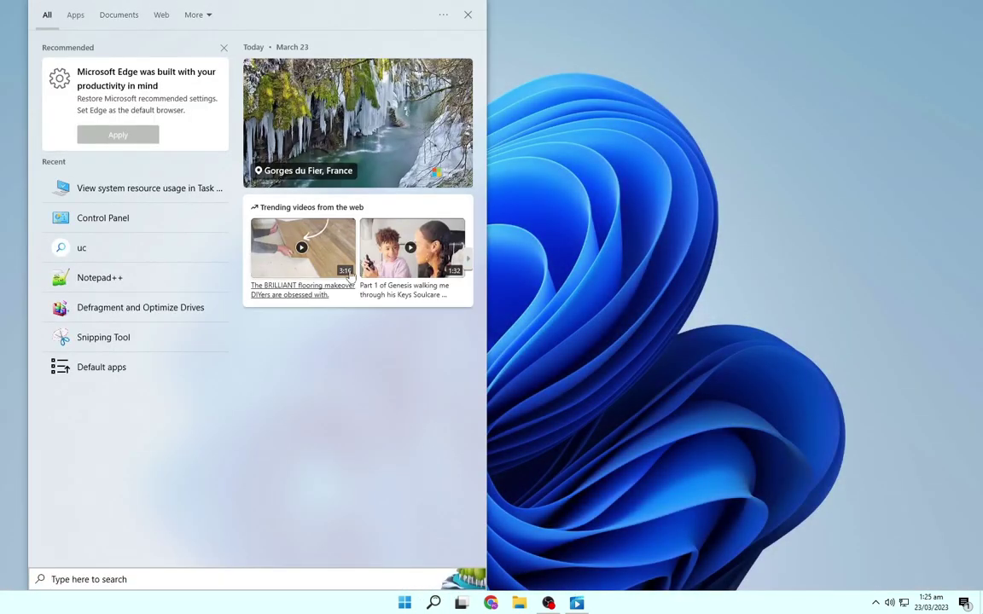
click(573, 513)
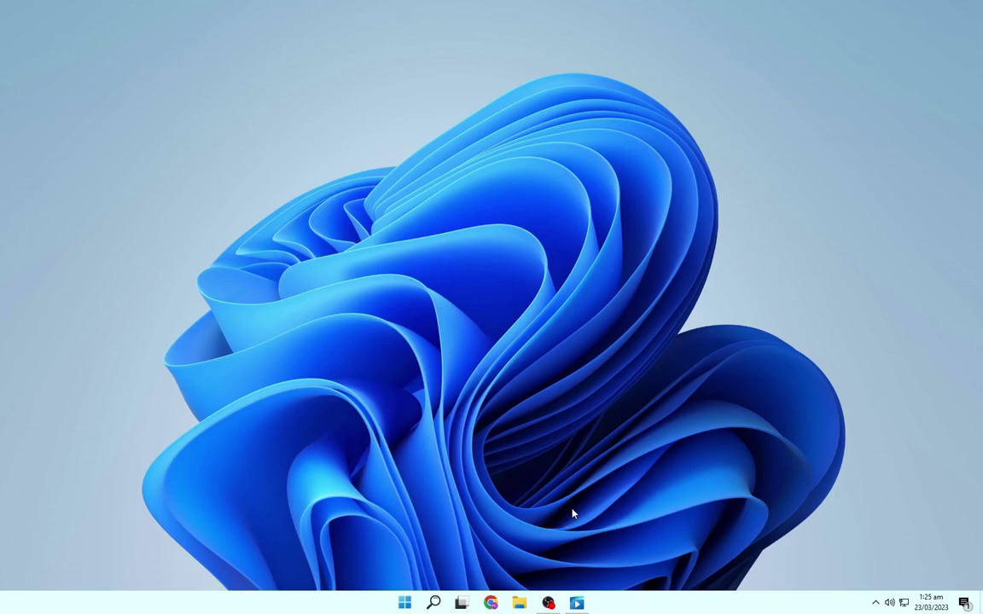
click(461, 603)
click(532, 431)
key(super+e)
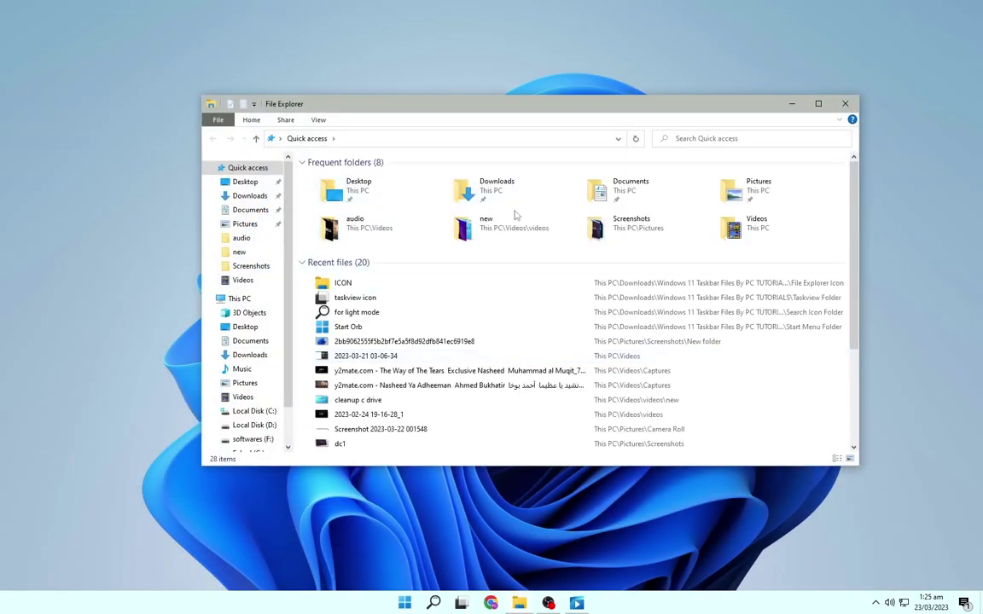
click(845, 103)
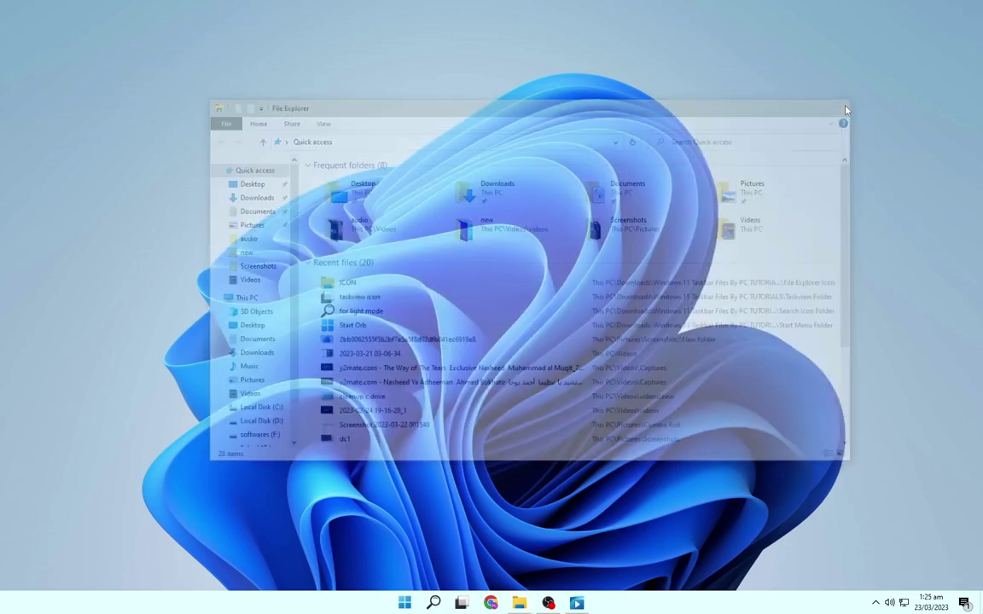
key(super)
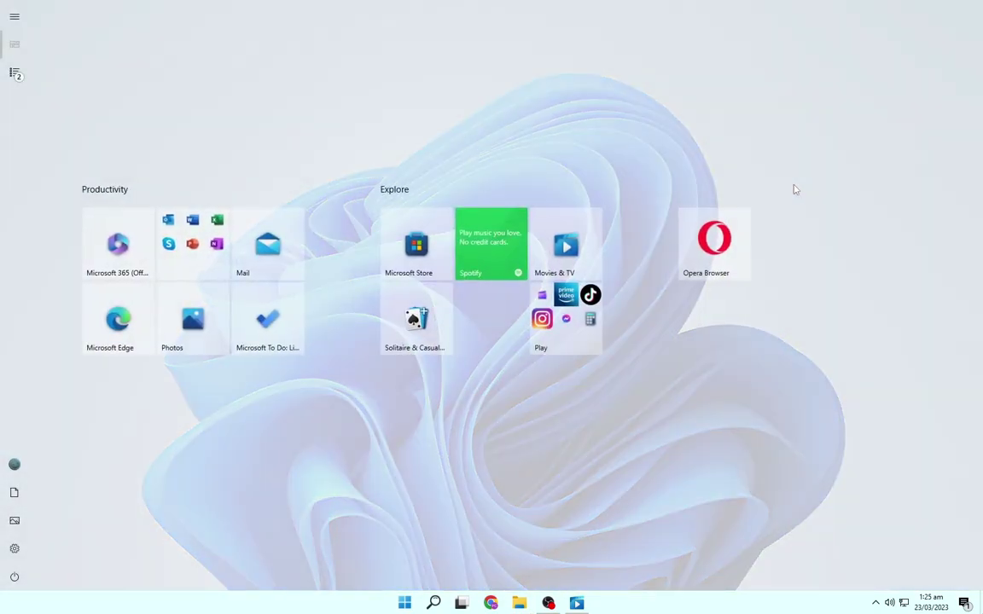
key(super)
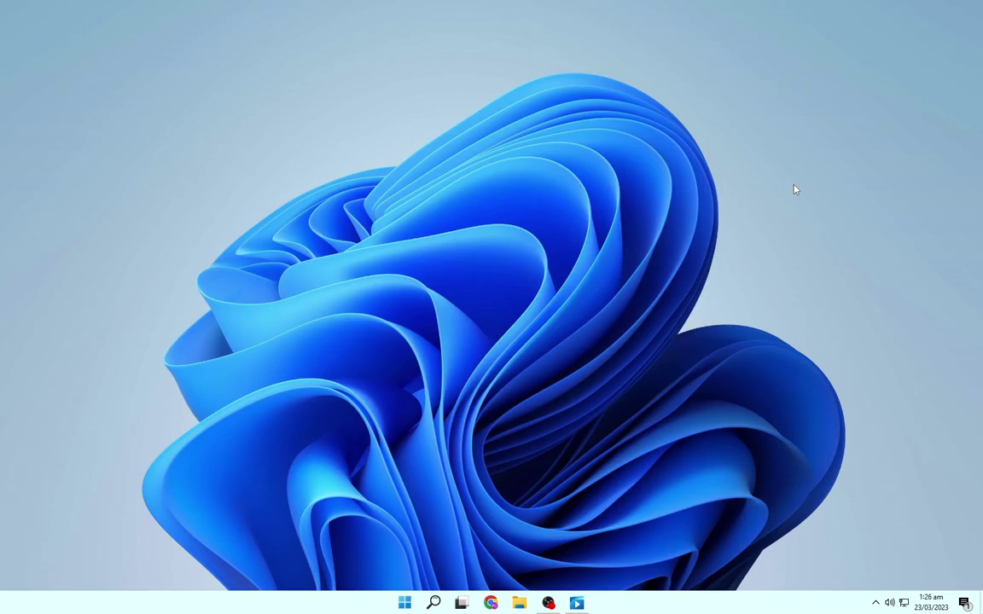